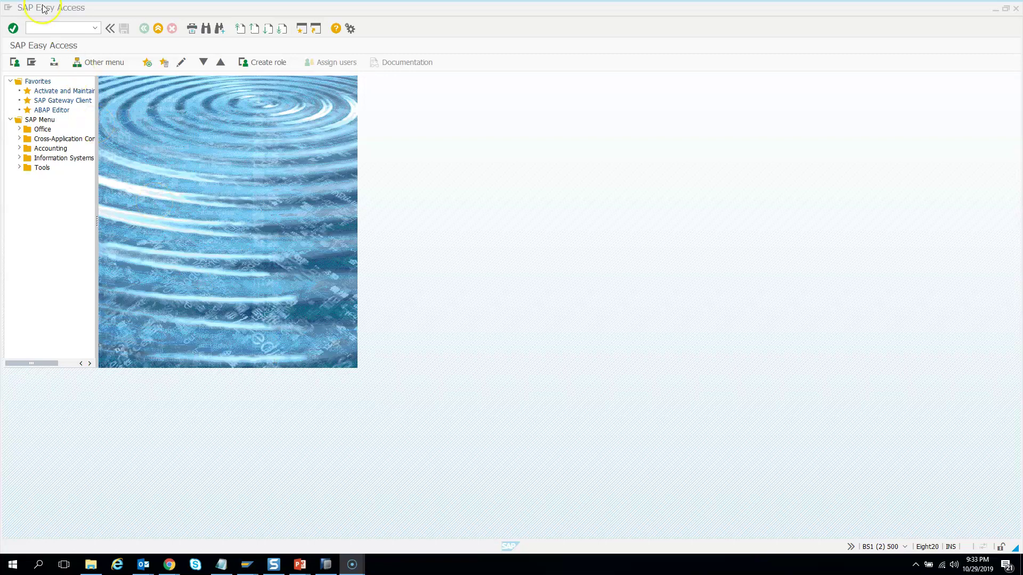
- Open the authorization object maintenance transaction SU21
{"action": "left_click", "coordinate": [34, 28]}
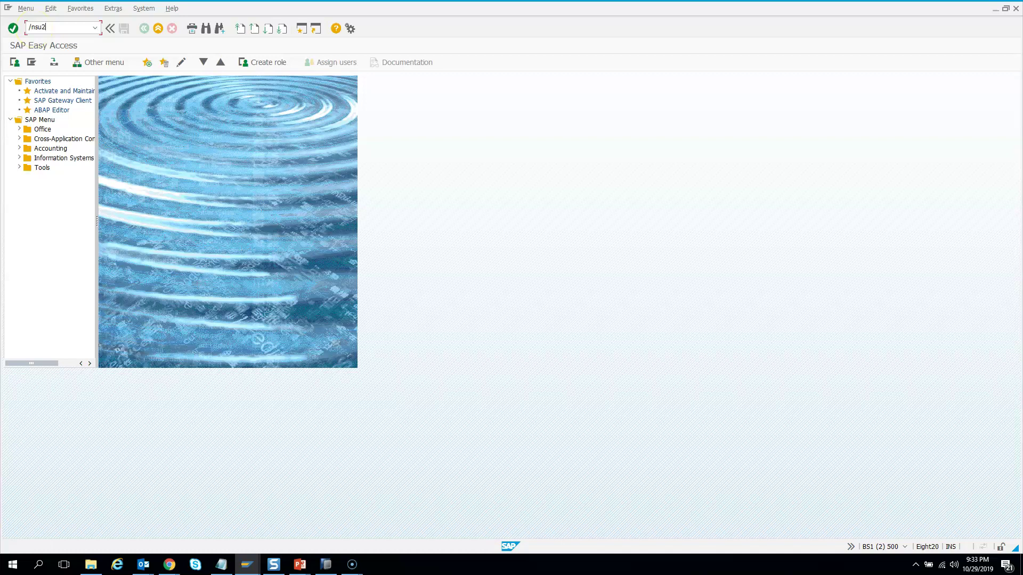
{"action": "type", "text": "su21"}
{"action": "key", "text": "Return"}
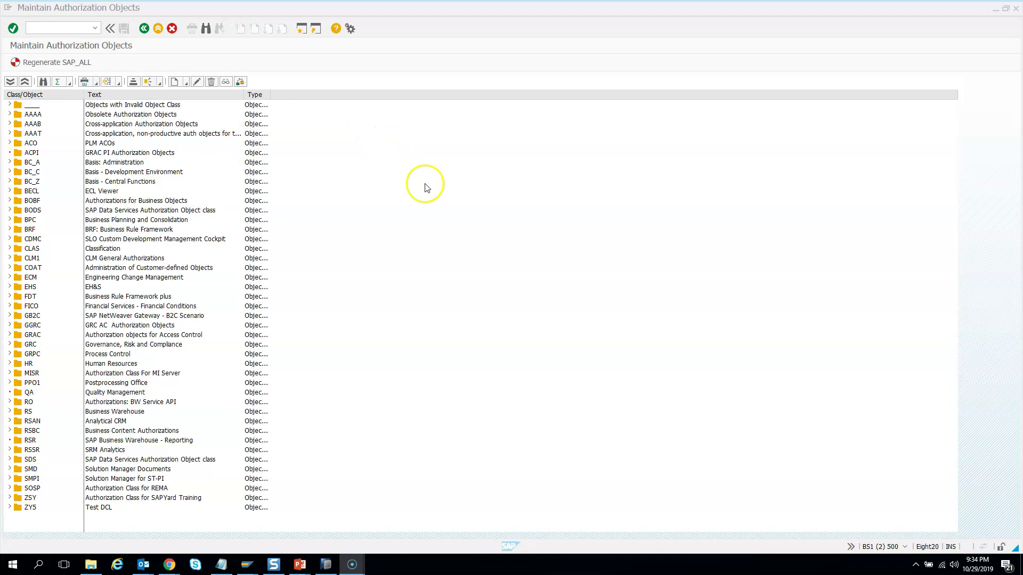
- Create object class ZCSD described as 'Object Class for All CDS Access Control'
{"action": "left_click", "coordinate": [185, 84]}
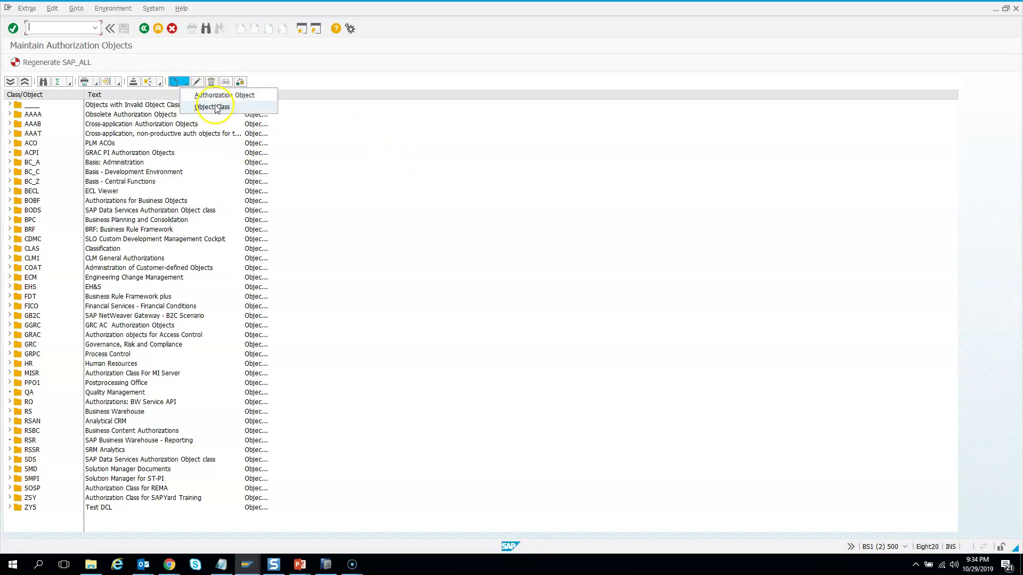
{"action": "left_click", "coordinate": [208, 108]}
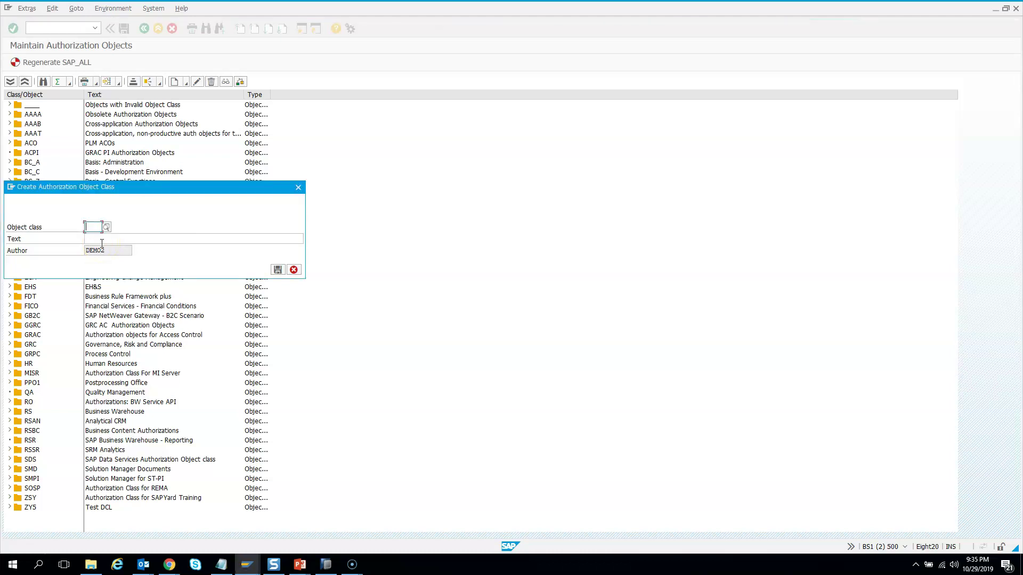
{"action": "type", "text": "ZC"}
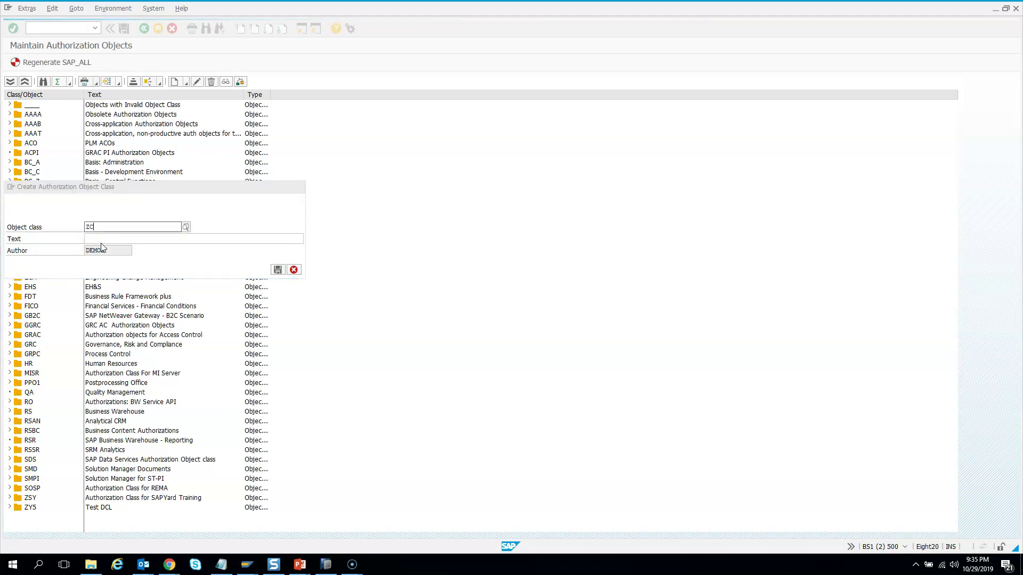
{"action": "type", "text": "SD"}
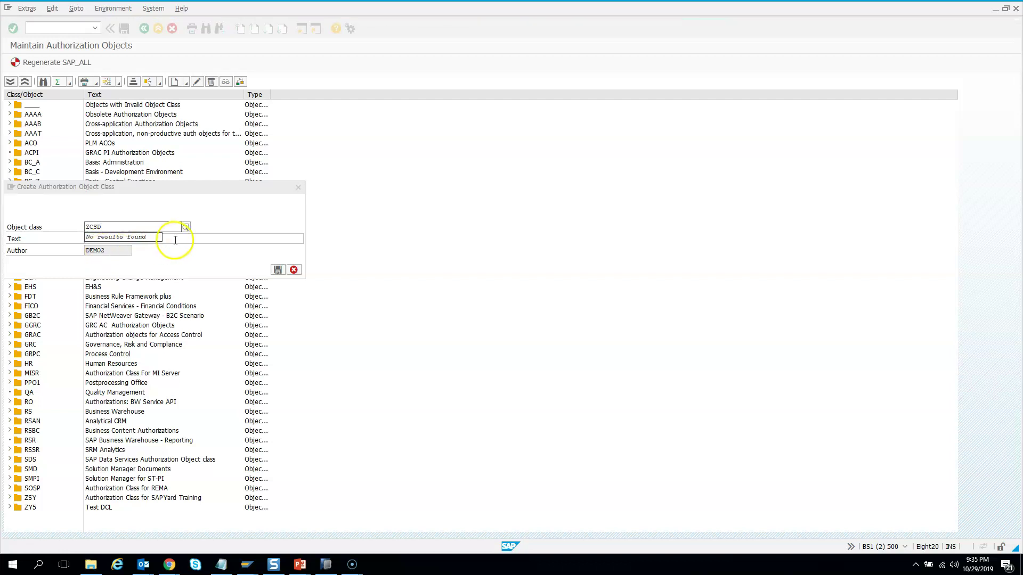
{"action": "left_click", "coordinate": [173, 239]}
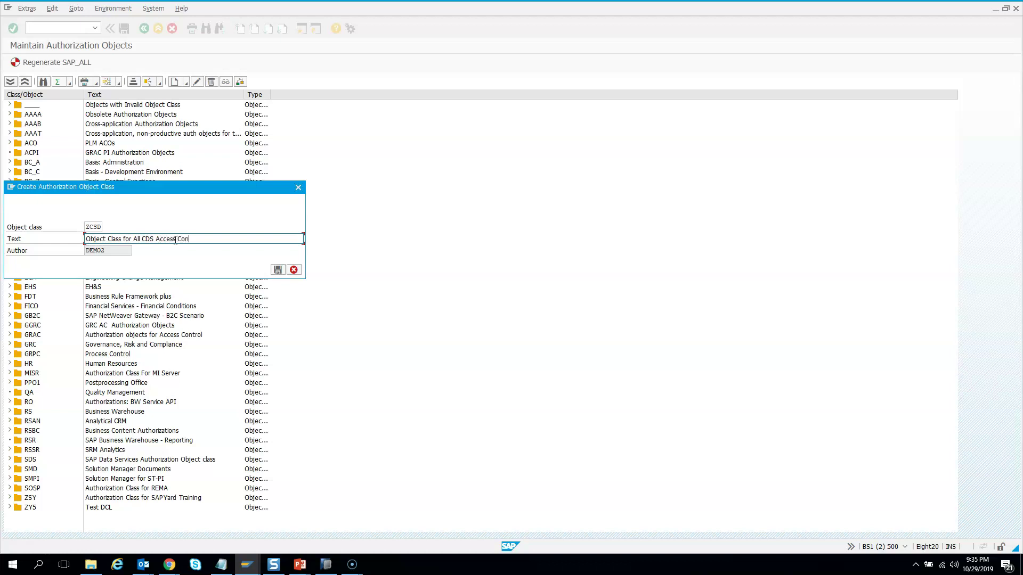
- Save class ZCSD in package ZSY_BATCH_001 under the proposed workbench request
{"action": "left_click", "coordinate": [277, 270]}
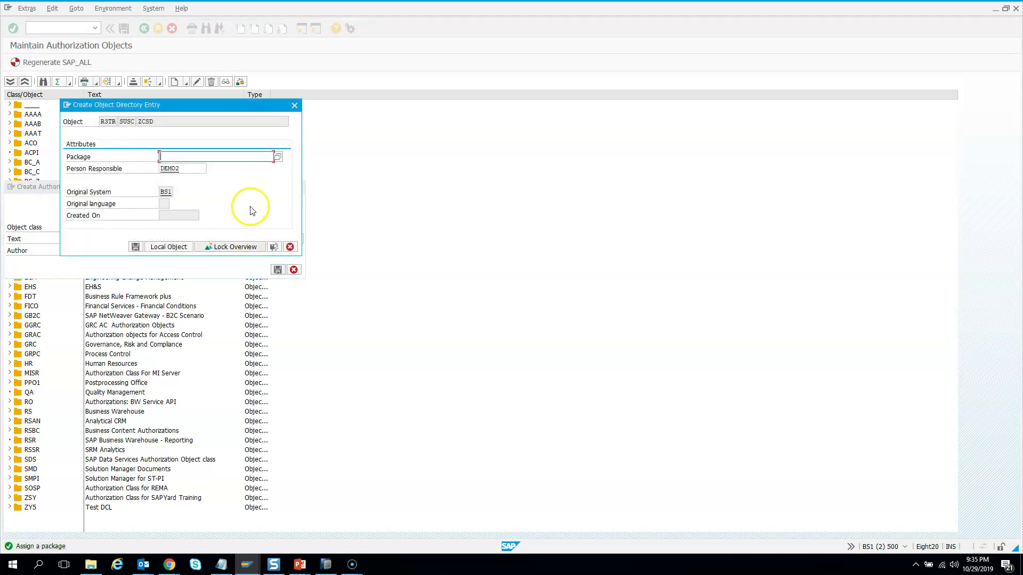
{"action": "type", "text": "z"}
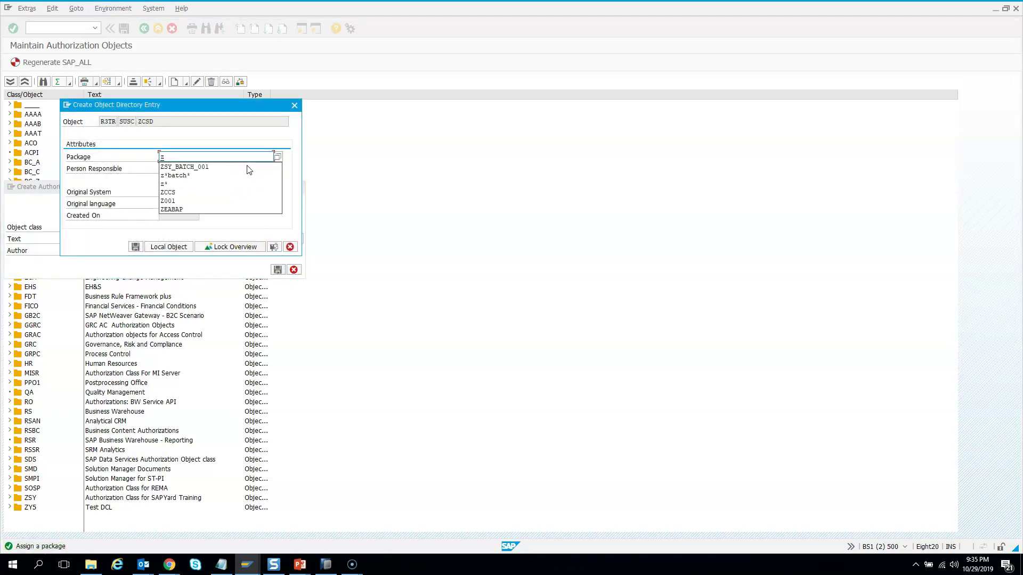
{"action": "left_click", "coordinate": [214, 168]}
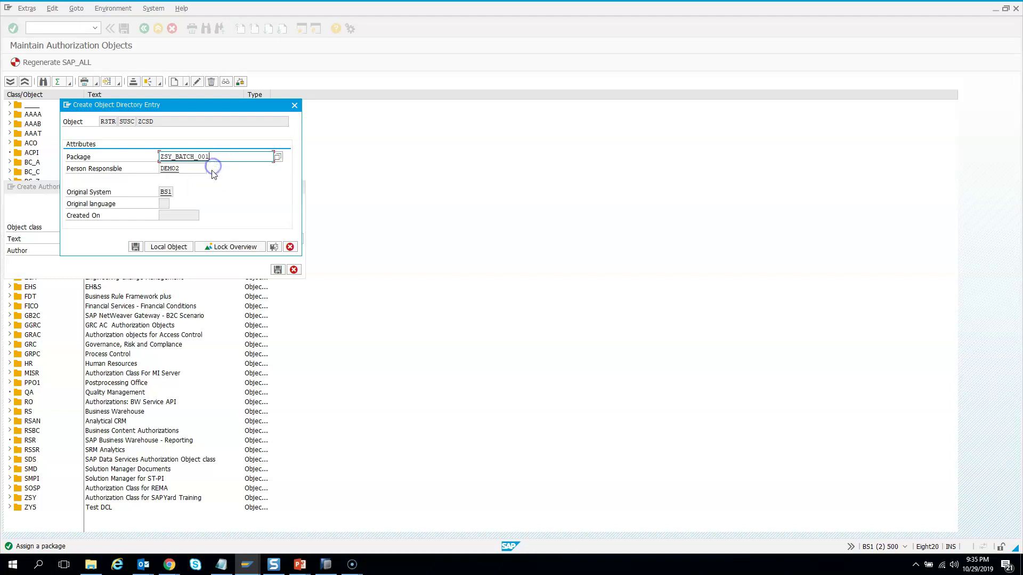
{"action": "left_click", "coordinate": [137, 248]}
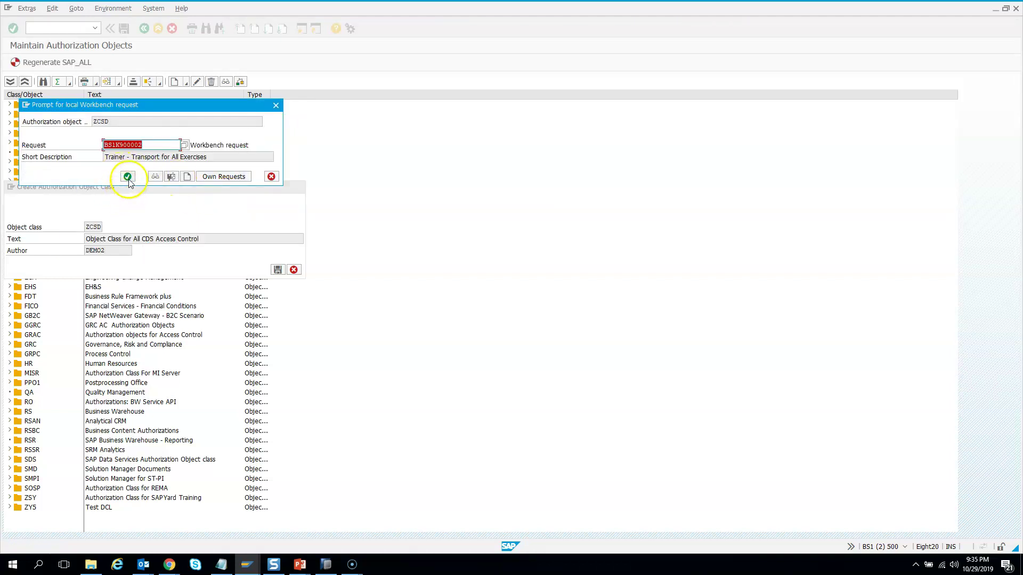
{"action": "left_click", "coordinate": [127, 176]}
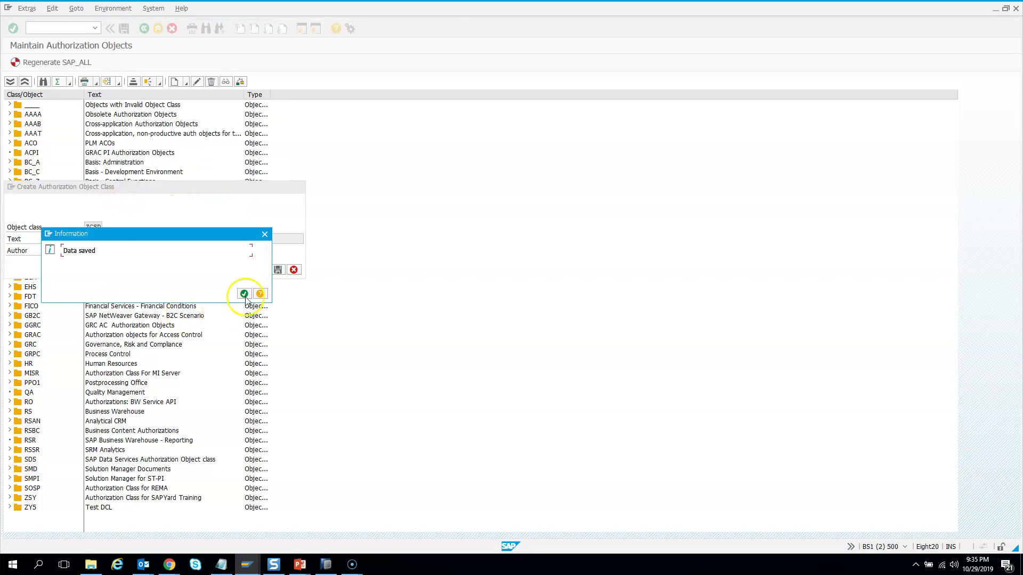
{"action": "left_click", "coordinate": [244, 293]}
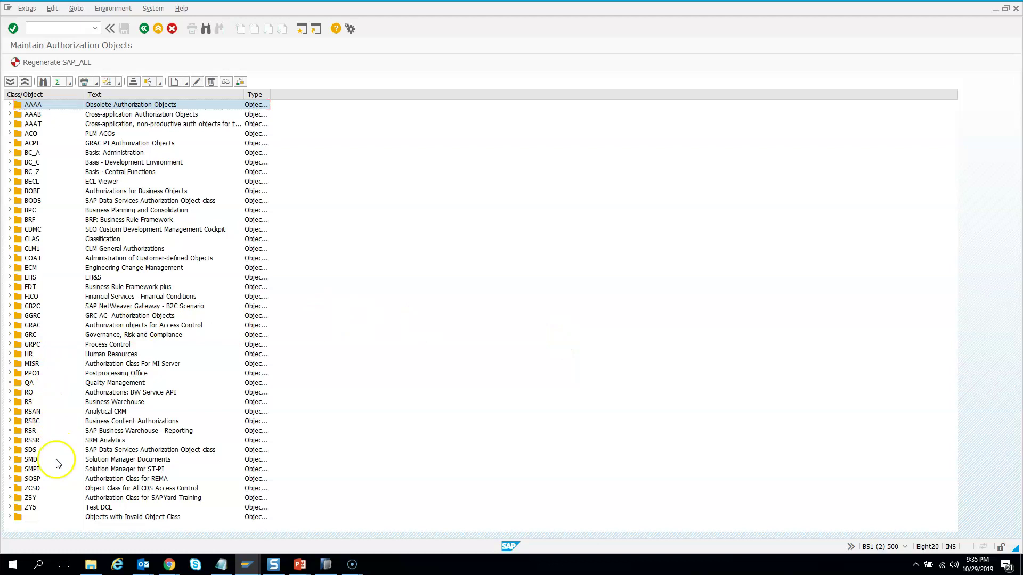
- Select class ZCSD and start creating a new authorization object in it
{"action": "left_click", "coordinate": [29, 489]}
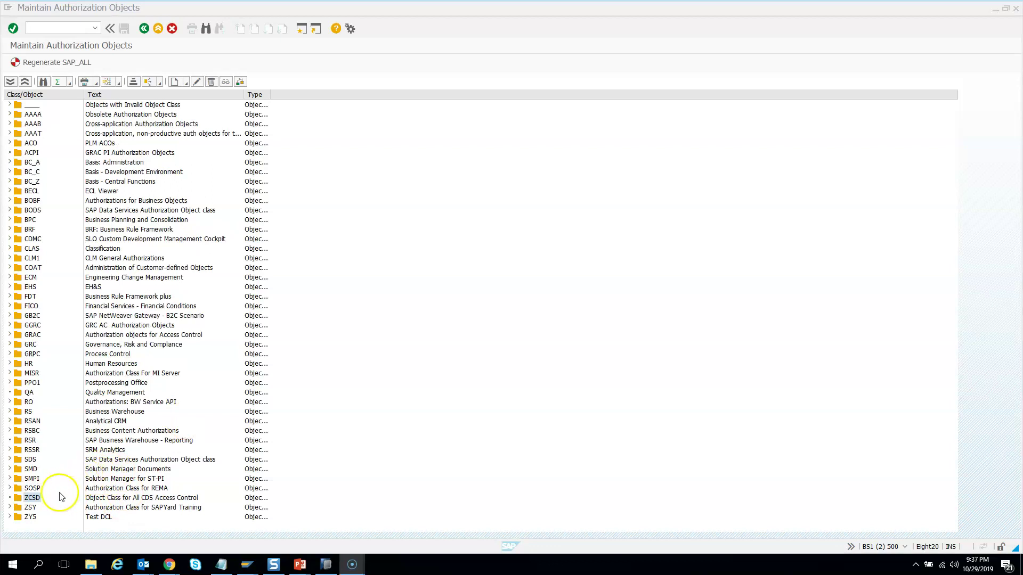
{"action": "left_click", "coordinate": [32, 499]}
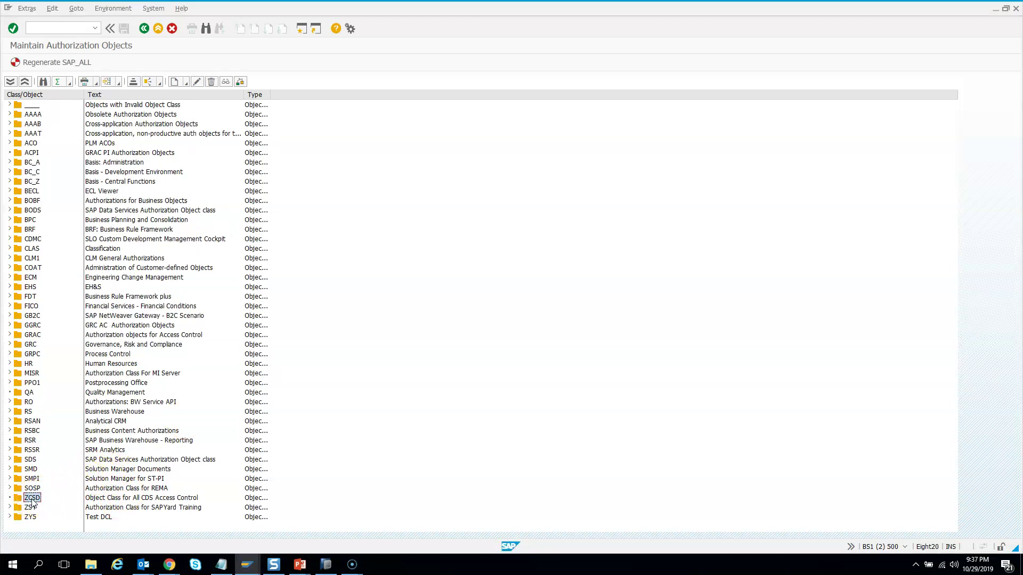
{"action": "left_click", "coordinate": [23, 500]}
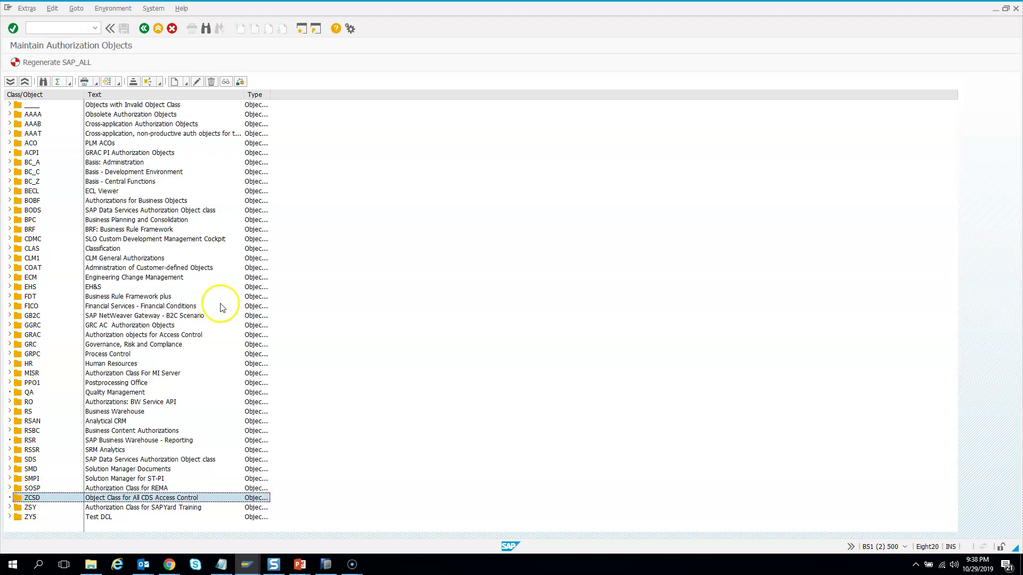
{"action": "left_click", "coordinate": [186, 85]}
{"action": "left_click", "coordinate": [212, 96]}
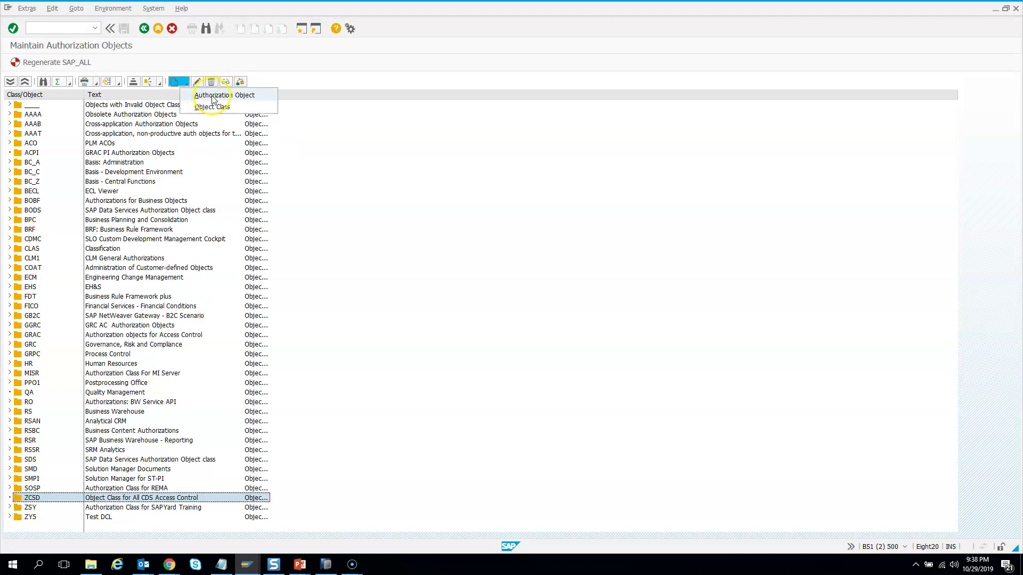
- Name the object ZFLI_CNTRY with text 'Authorization Object for Flight Schedule' in class ZCSD
{"action": "left_click", "coordinate": [74, 101]}
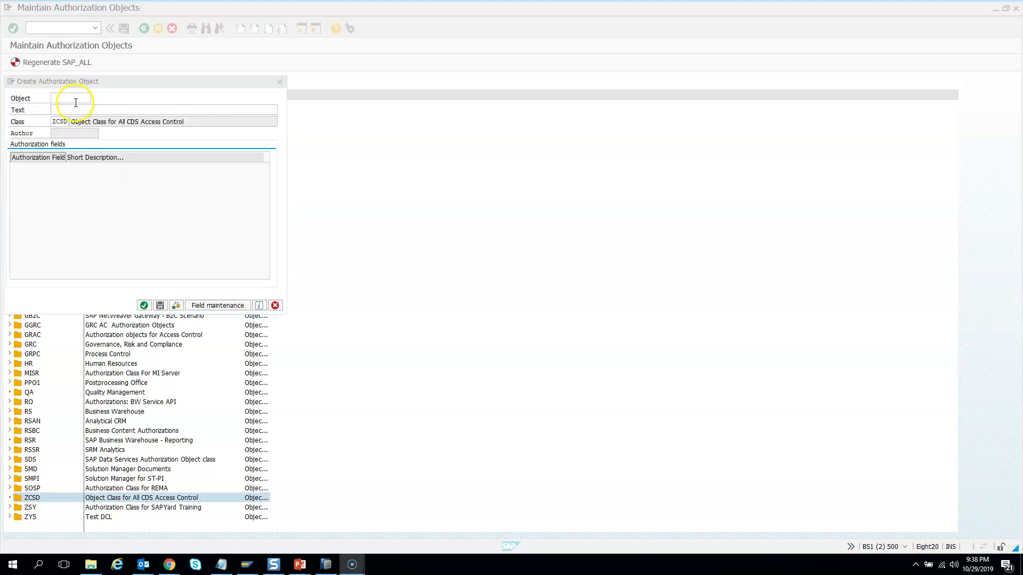
{"action": "type", "text": "ZF"}
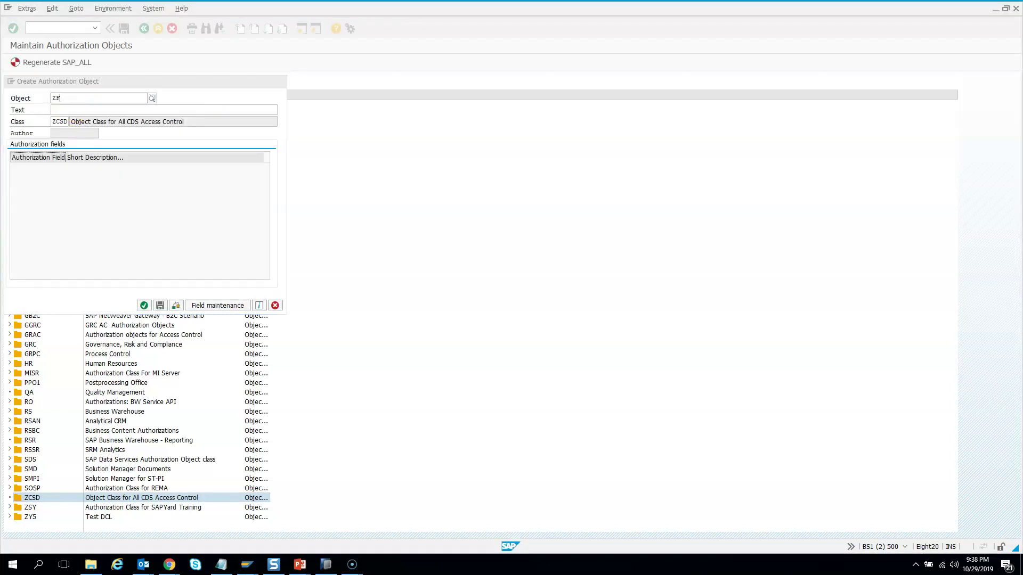
{"action": "type", "text": "LI_CNT"}
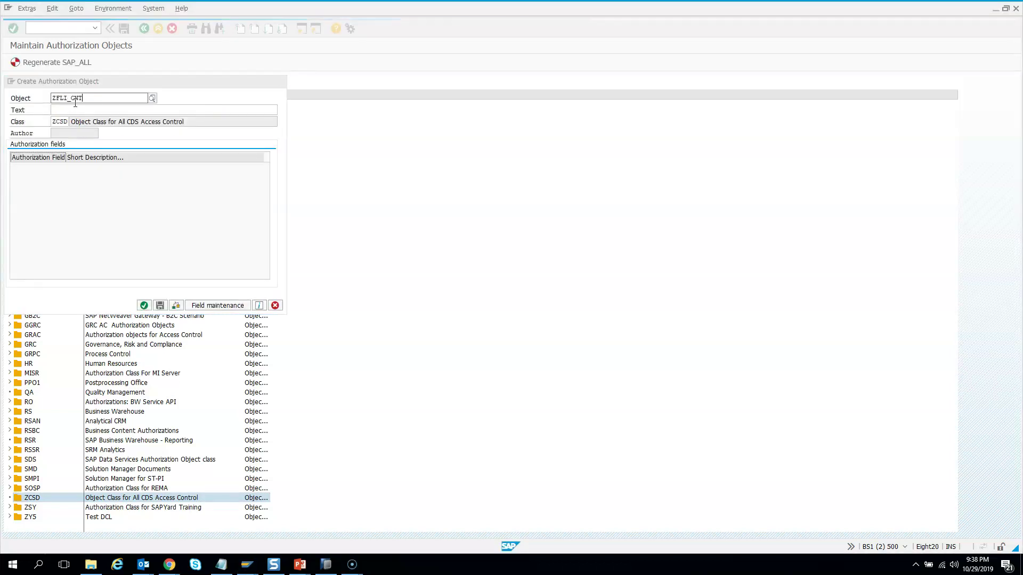
{"action": "type", "text": "RY"}
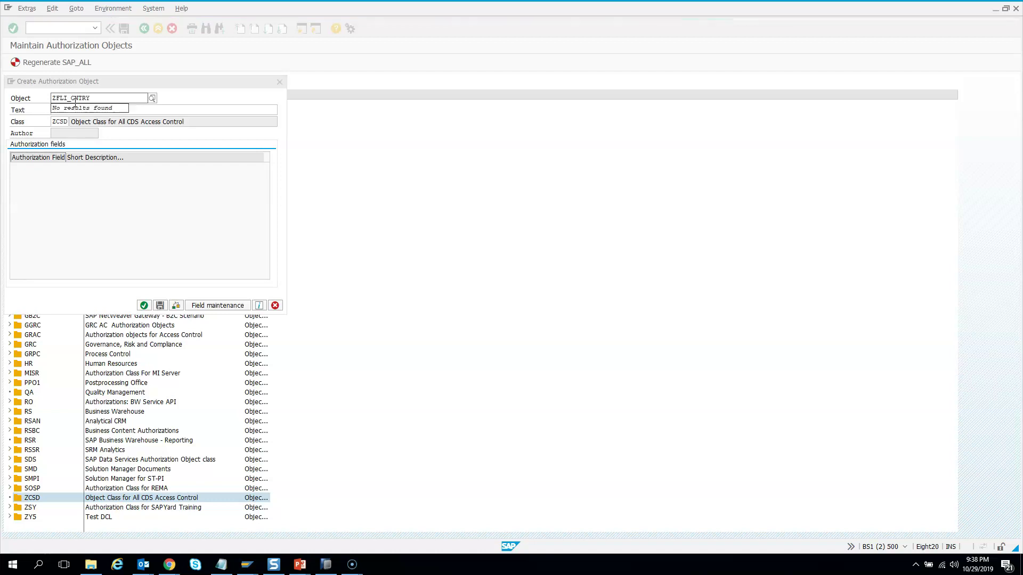
{"action": "left_click", "coordinate": [150, 110]}
{"action": "type", "text": "A"}
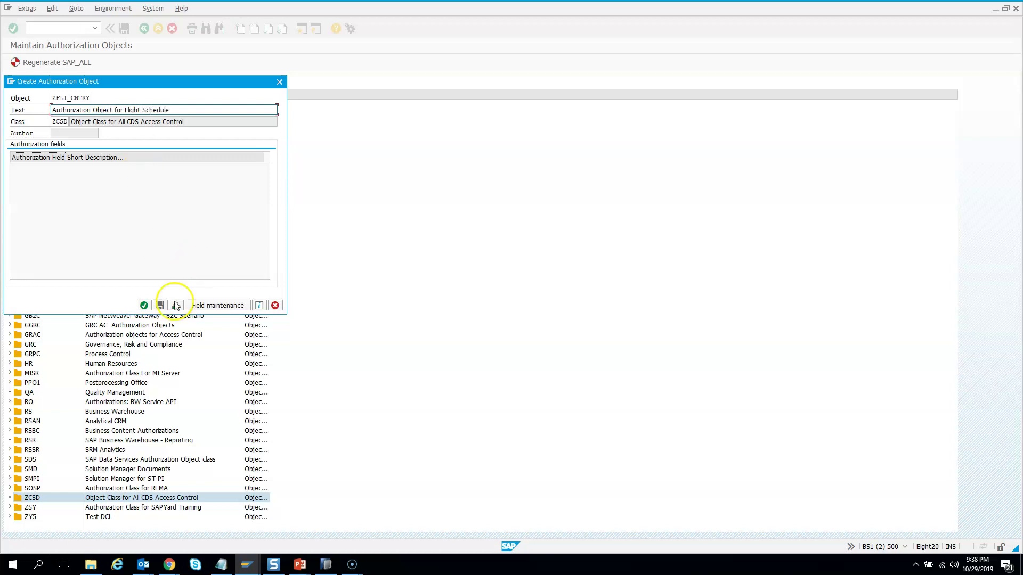
{"action": "left_click", "coordinate": [144, 305]}
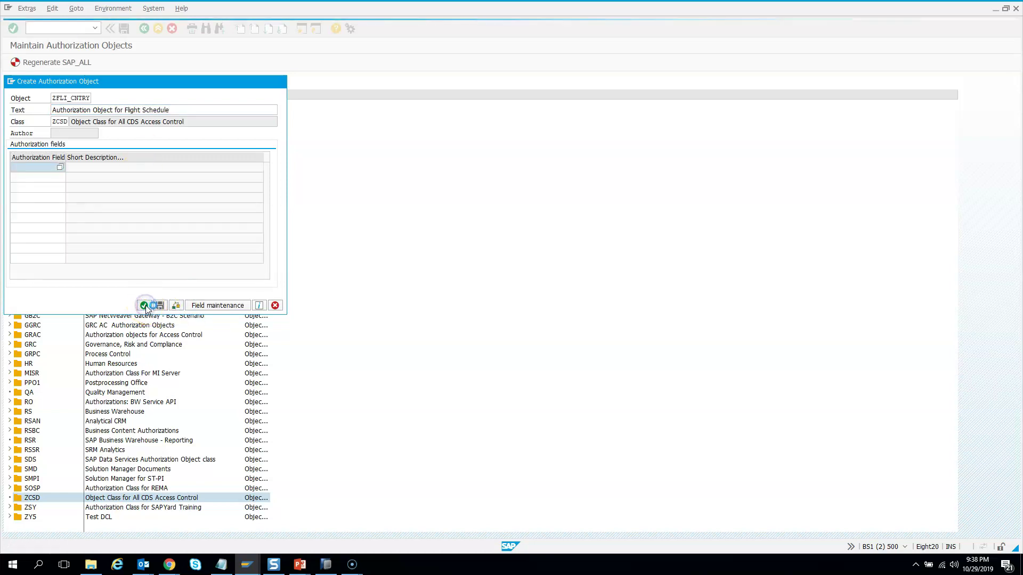
- Attempt to save ZFLI_CNTRY and dismiss the warning that no fields are maintained
{"action": "left_click", "coordinate": [160, 305]}
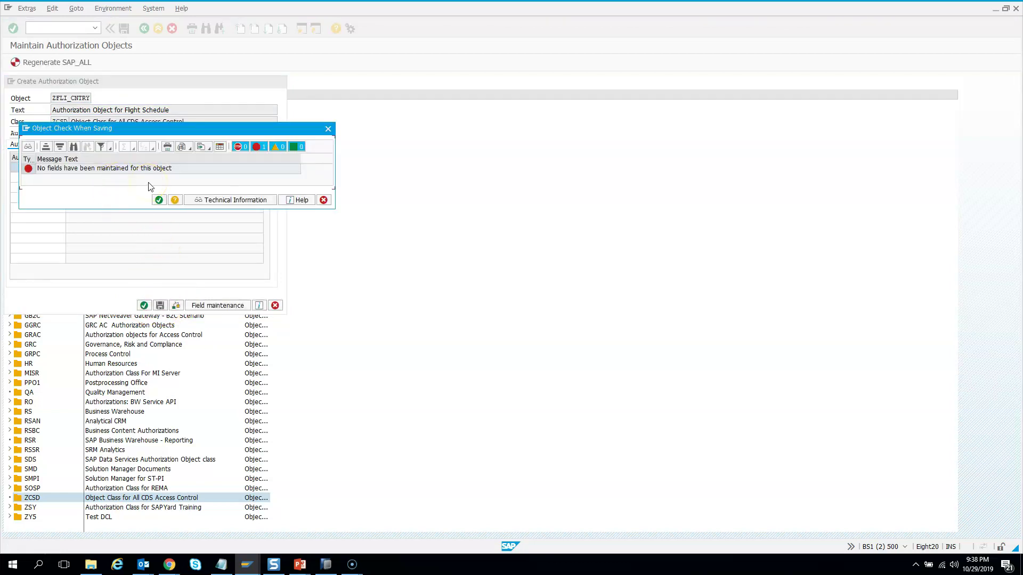
{"action": "left_click_drag", "start_coordinate": [207, 129], "coordinate": [476, 152]}
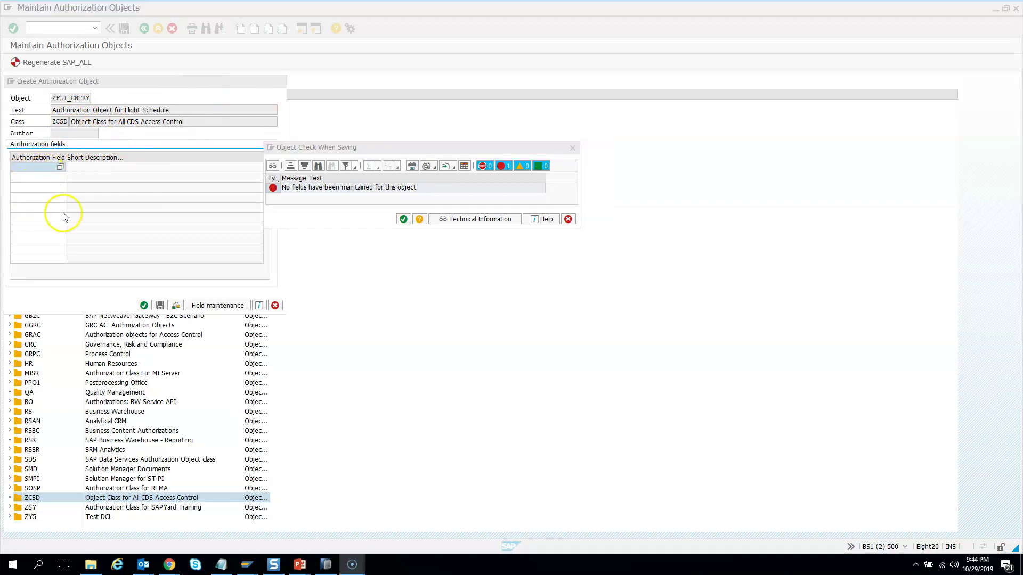
{"action": "left_click", "coordinate": [572, 148]}
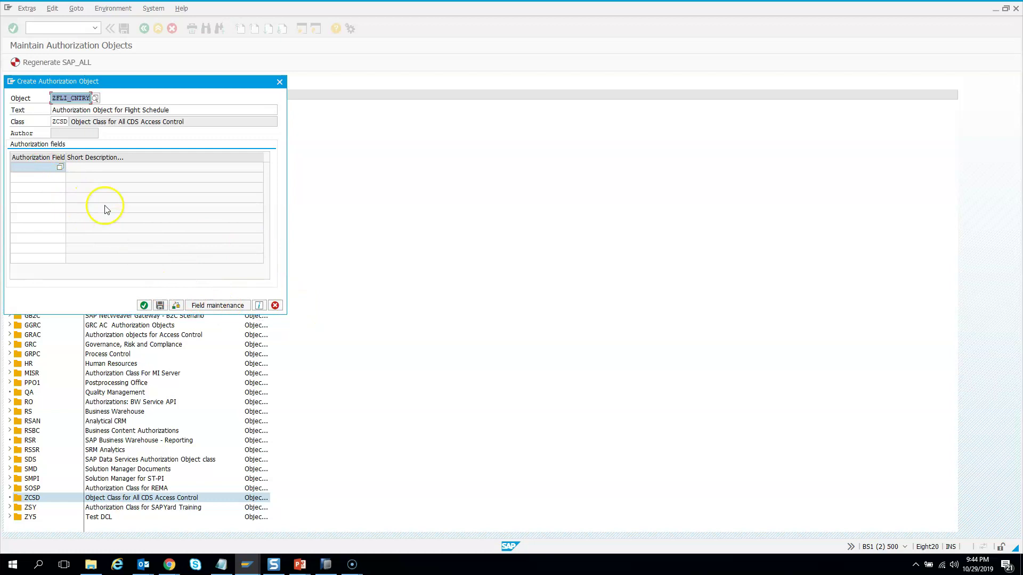
- Start a new authorization field named FLI_CNTRY, leaving its data element to fill in
{"action": "left_click", "coordinate": [220, 309]}
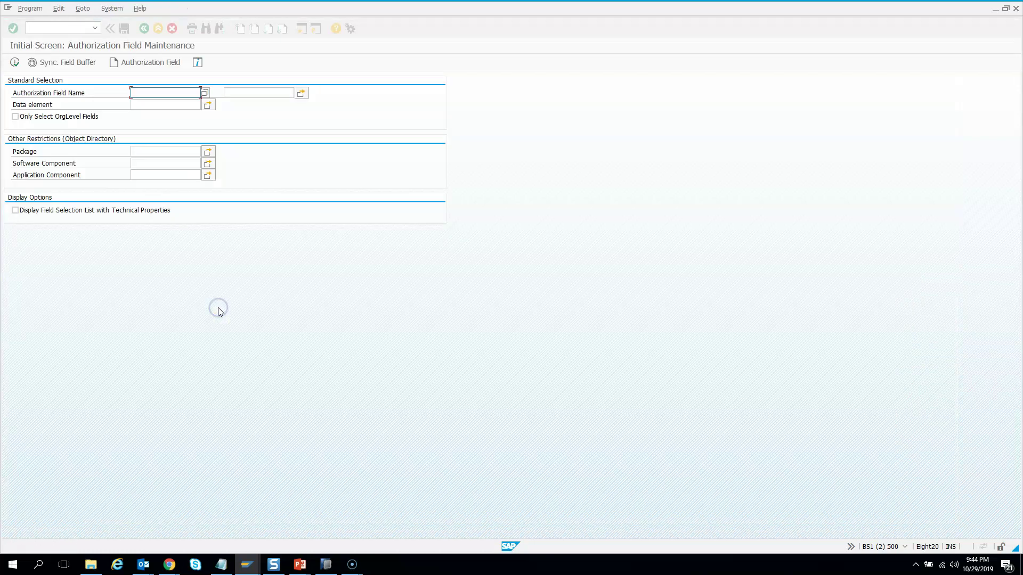
{"action": "left_click", "coordinate": [149, 63]}
{"action": "left_click", "coordinate": [96, 93]}
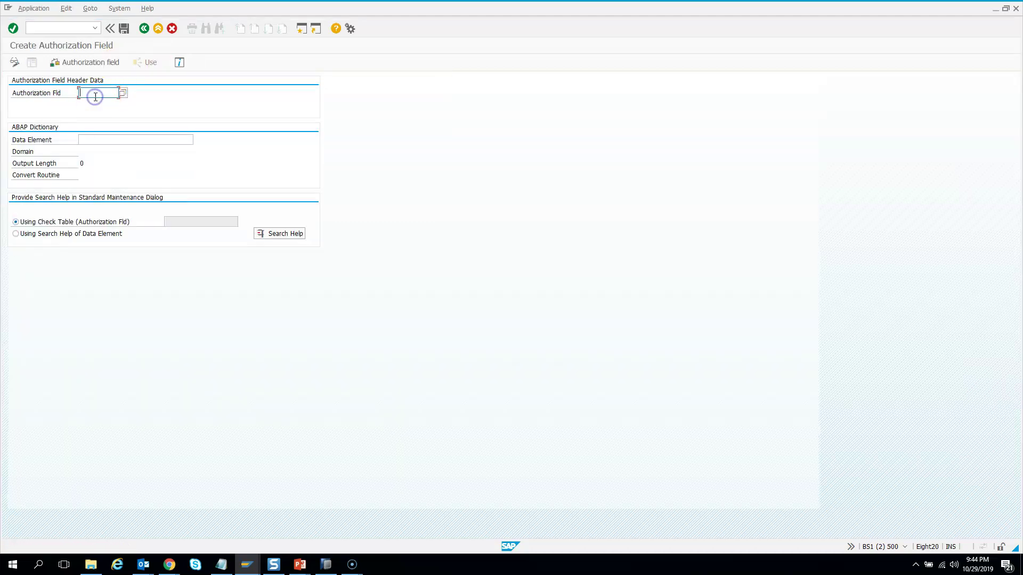
{"action": "type", "text": "FLI_CNTRY"}
{"action": "left_click", "coordinate": [113, 140]}
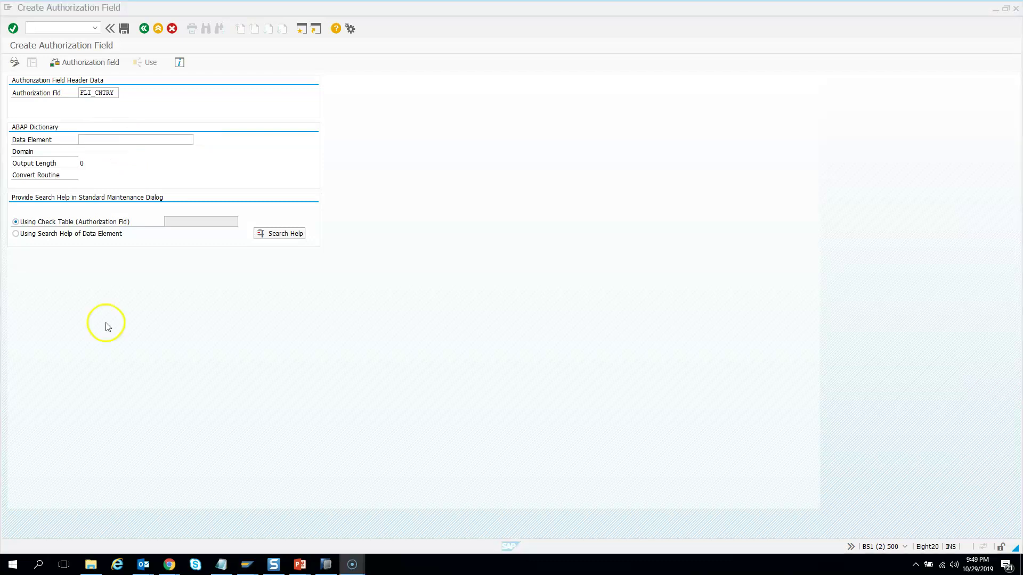
{"action": "mouse_move", "coordinate": [250, 570]}
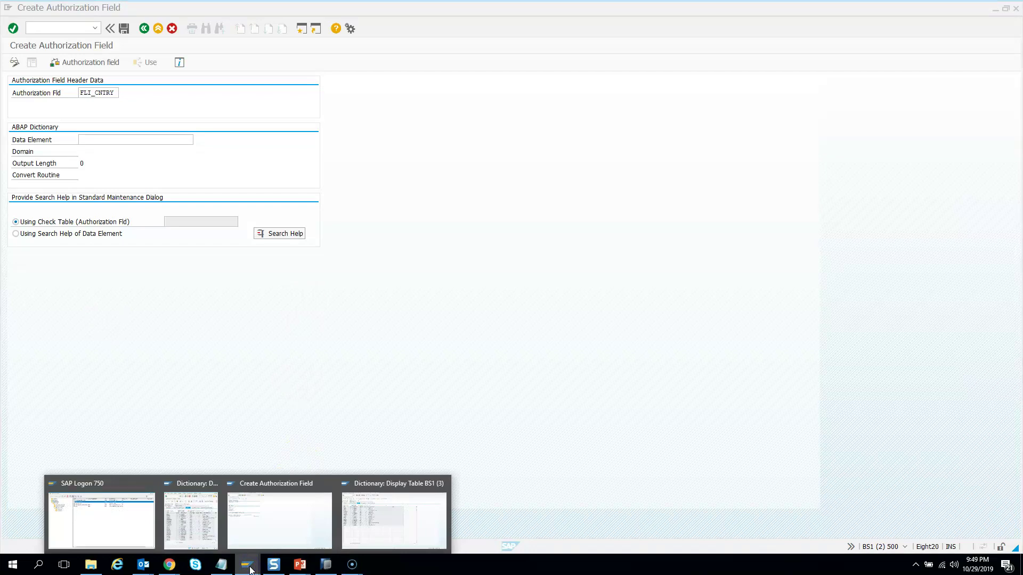
- Copy data element S_CARR_ID from the CARRID row of table SPFLI's definition
{"action": "left_click", "coordinate": [397, 509]}
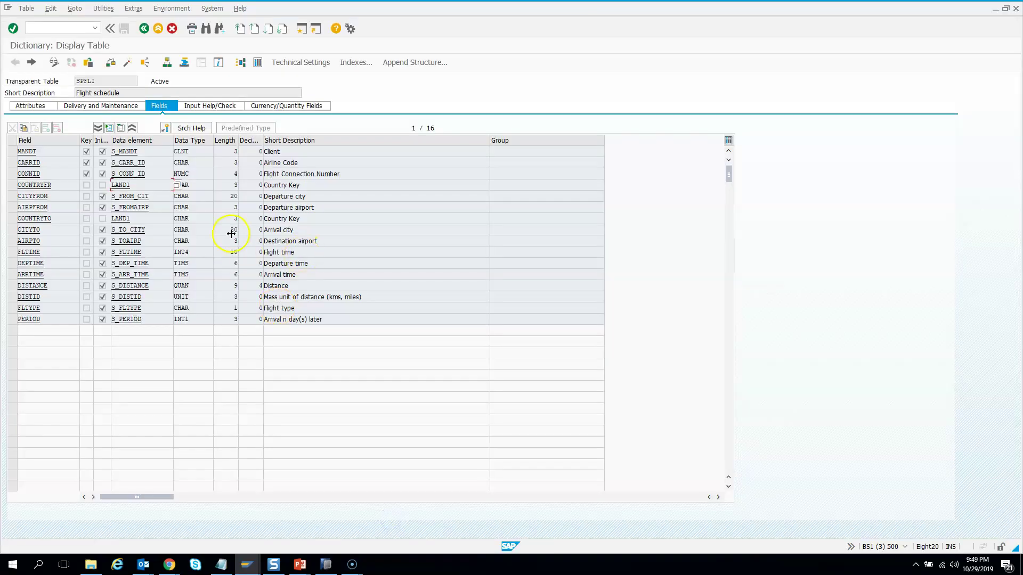
{"action": "left_click_drag", "start_coordinate": [144, 162], "coordinate": [109, 163]}
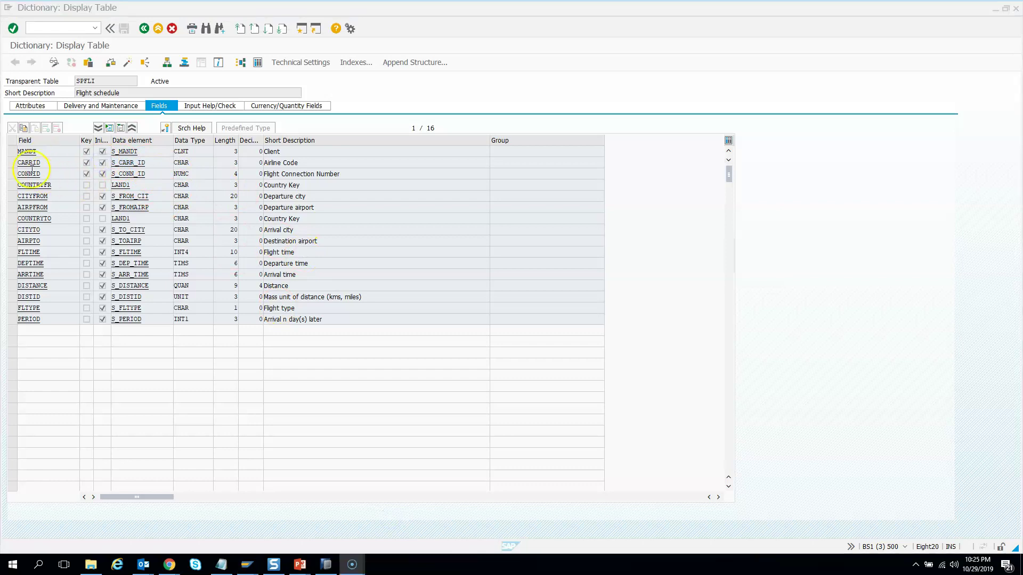
{"action": "left_click", "coordinate": [12, 162]}
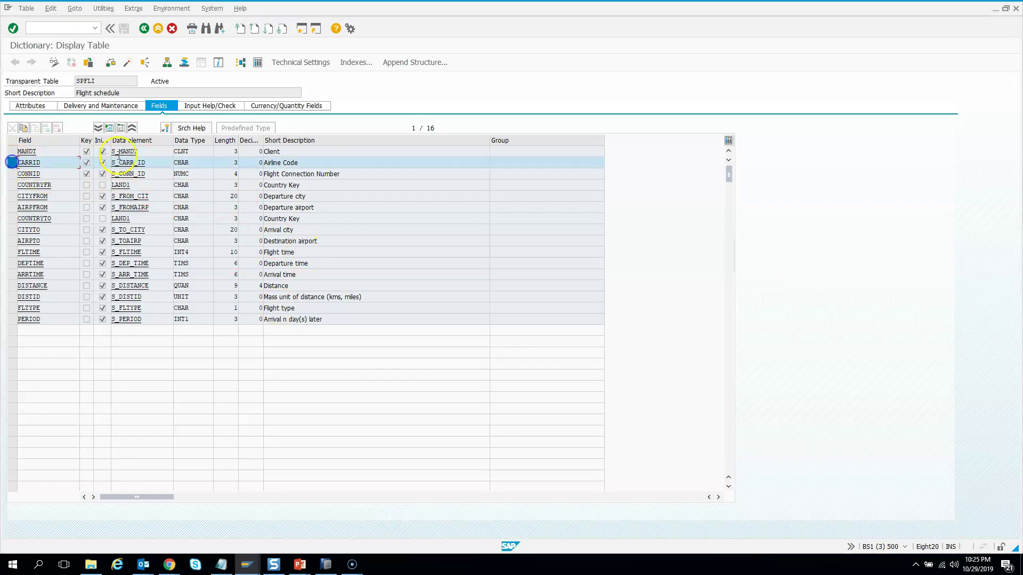
{"action": "left_click_drag", "start_coordinate": [154, 160], "coordinate": [115, 159]}
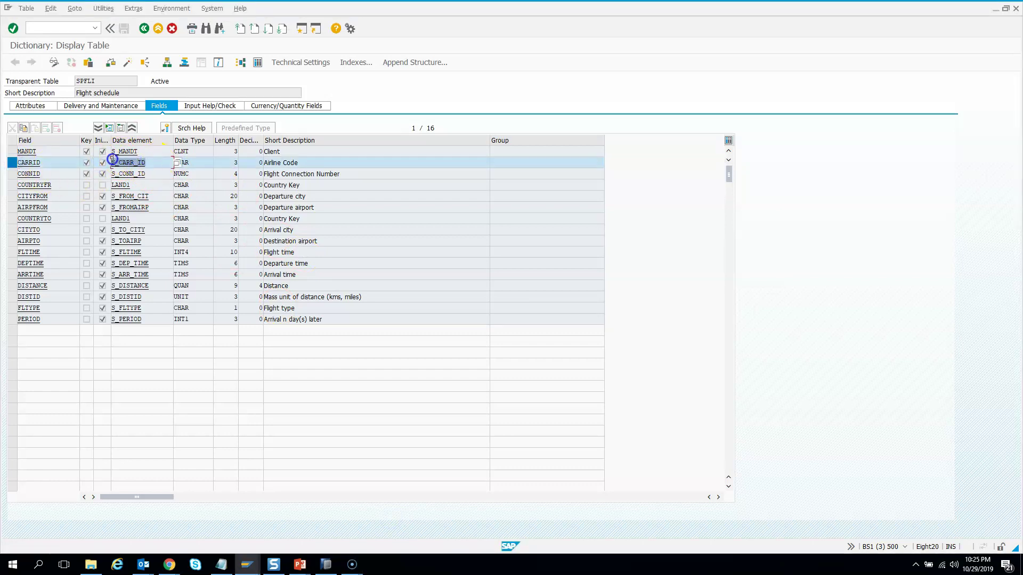
{"action": "left_click", "coordinate": [113, 160]}
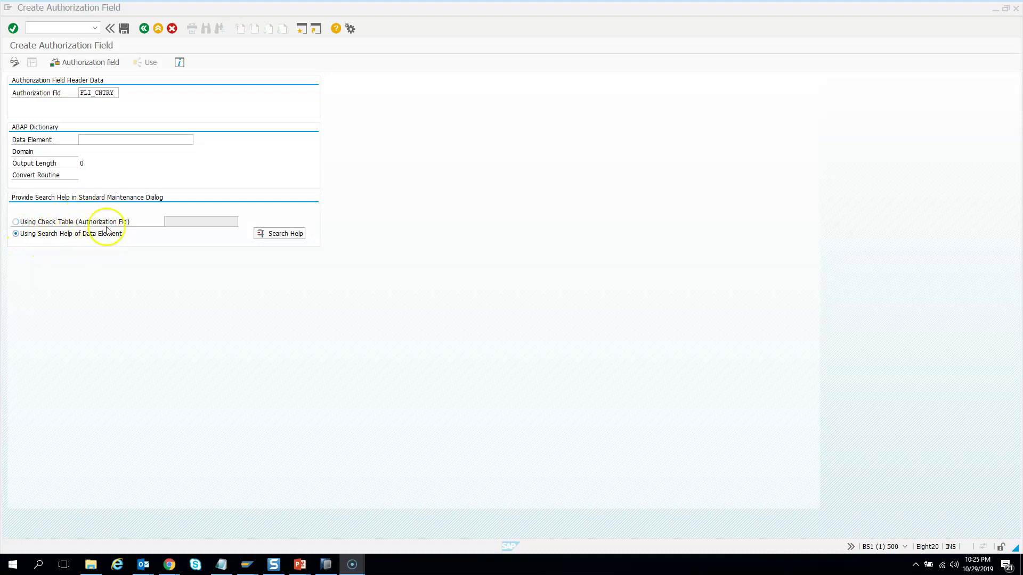
- Fill in FLI_CNTRY's data element and save it in package ZSY_BATCH_001 with a workbench request
{"action": "left_click", "coordinate": [110, 141]}
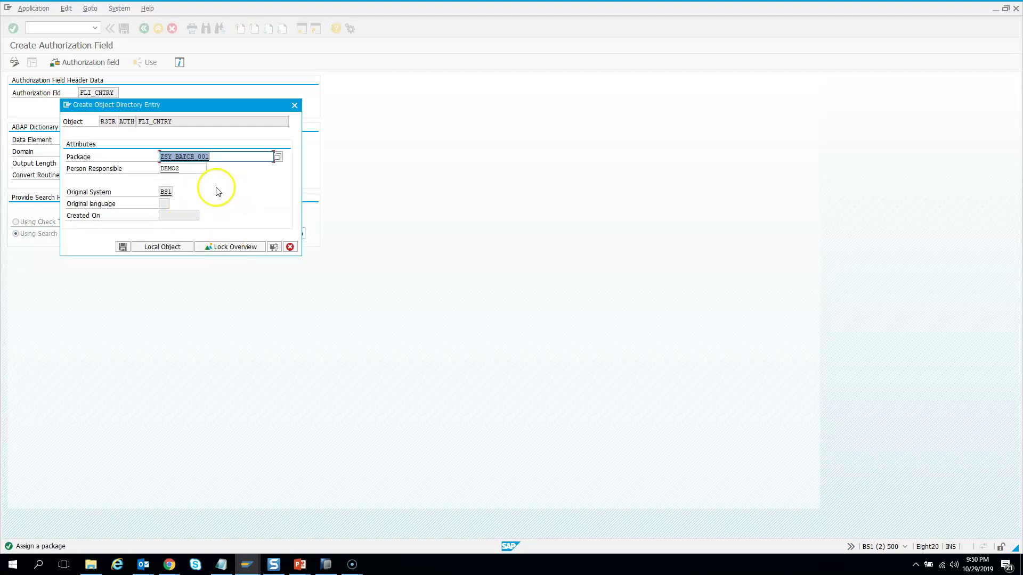
{"action": "left_click", "coordinate": [123, 247]}
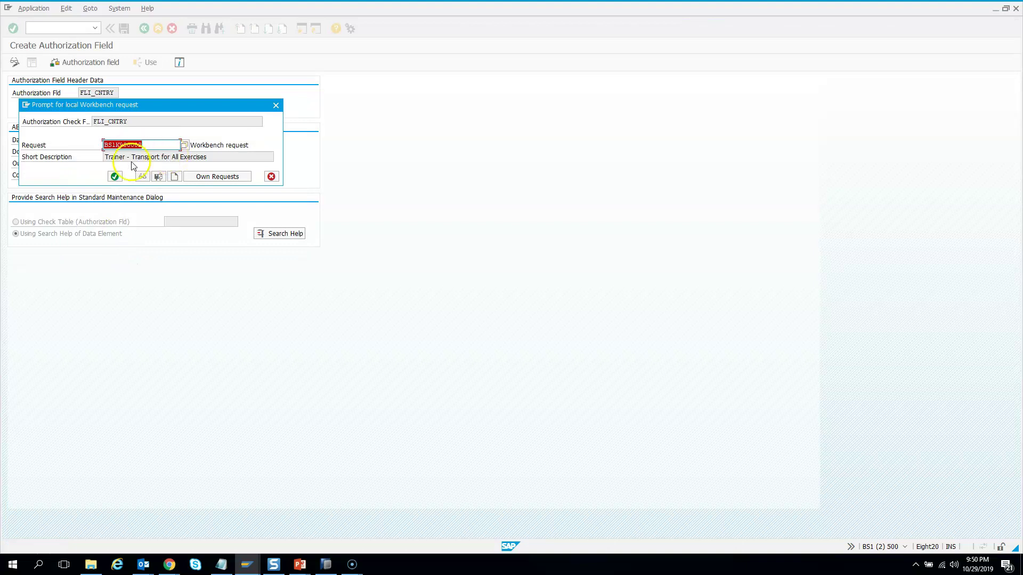
{"action": "left_click", "coordinate": [116, 178]}
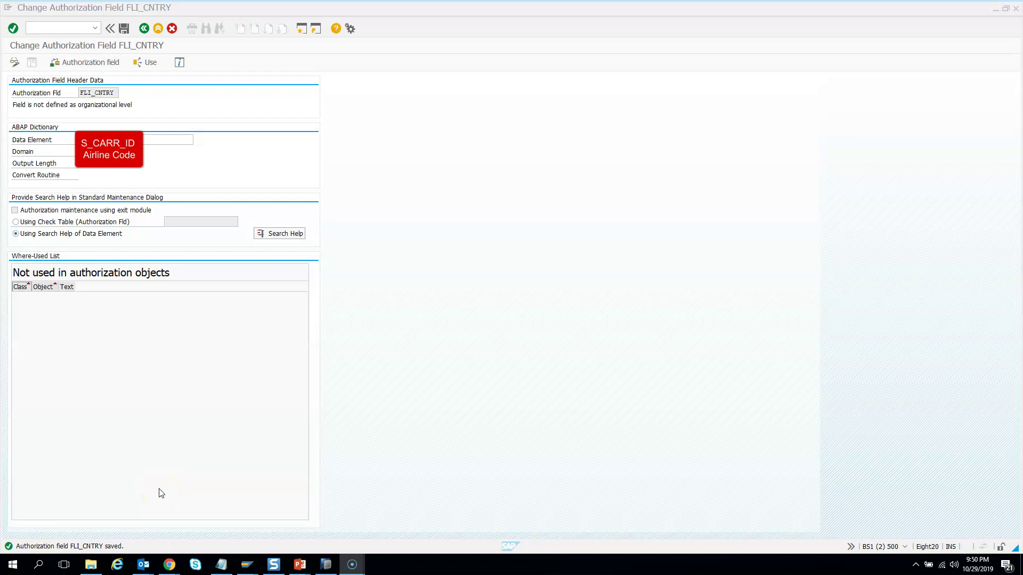
- Return to object ZFLI_CNTRY and enter authorization fields FLI_CNTRY and ACTVT
{"action": "left_click", "coordinate": [144, 28]}
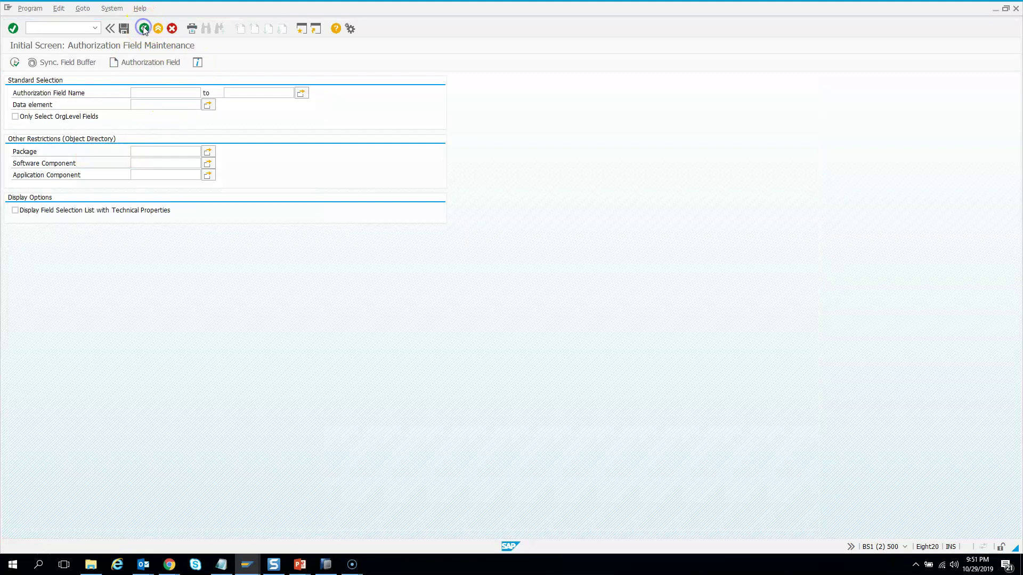
{"action": "left_click", "coordinate": [144, 29]}
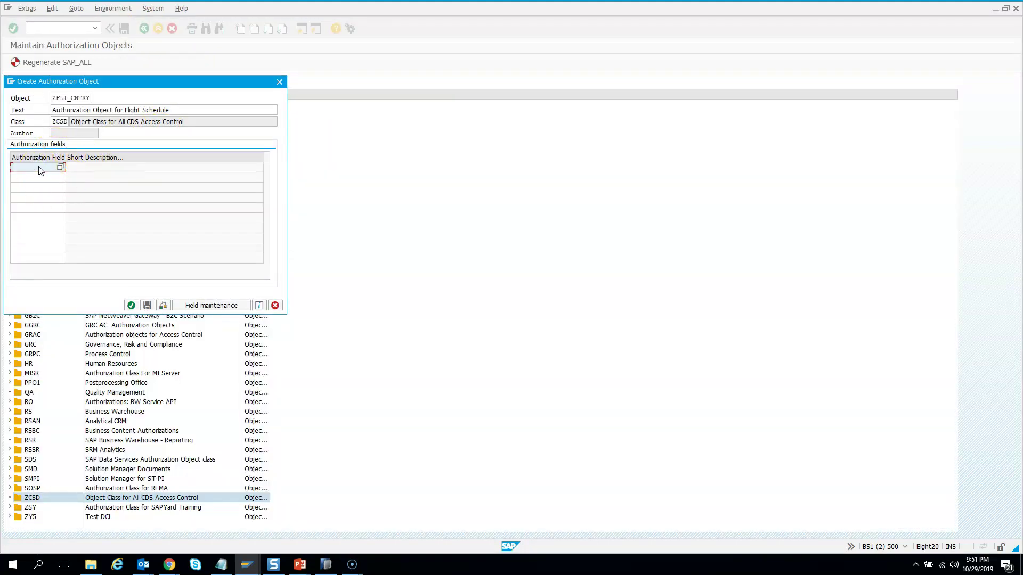
{"action": "type", "text": "FLI_CNTRY"}
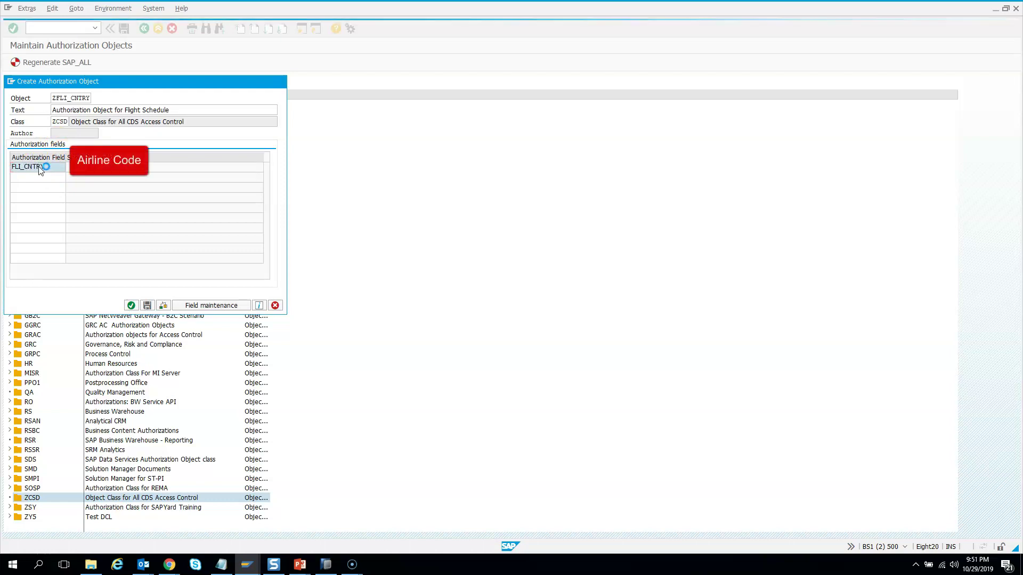
{"action": "key", "text": "Return"}
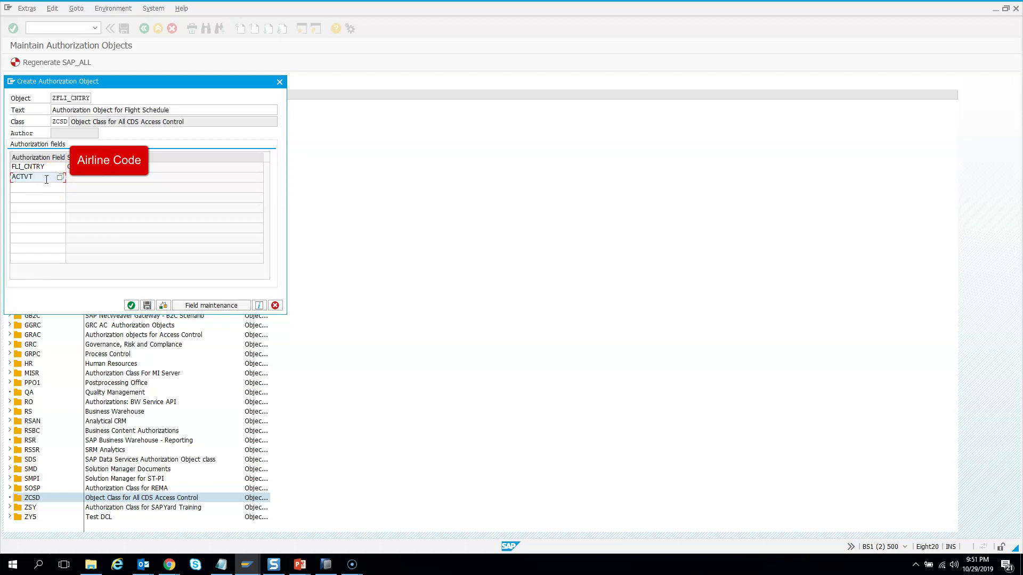
{"action": "type", "text": "ACTVT"}
{"action": "key", "text": "Return"}
{"action": "left_click", "coordinate": [29, 179]}
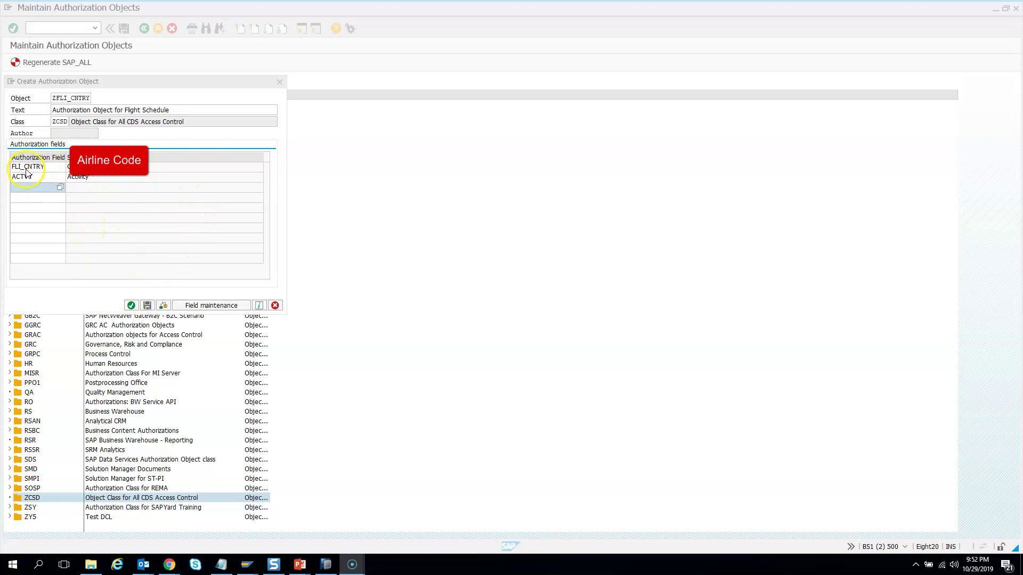
- Save ZFLI_CNTRY to its package and workbench request, then acknowledge the save check messages
{"action": "left_click", "coordinate": [148, 304]}
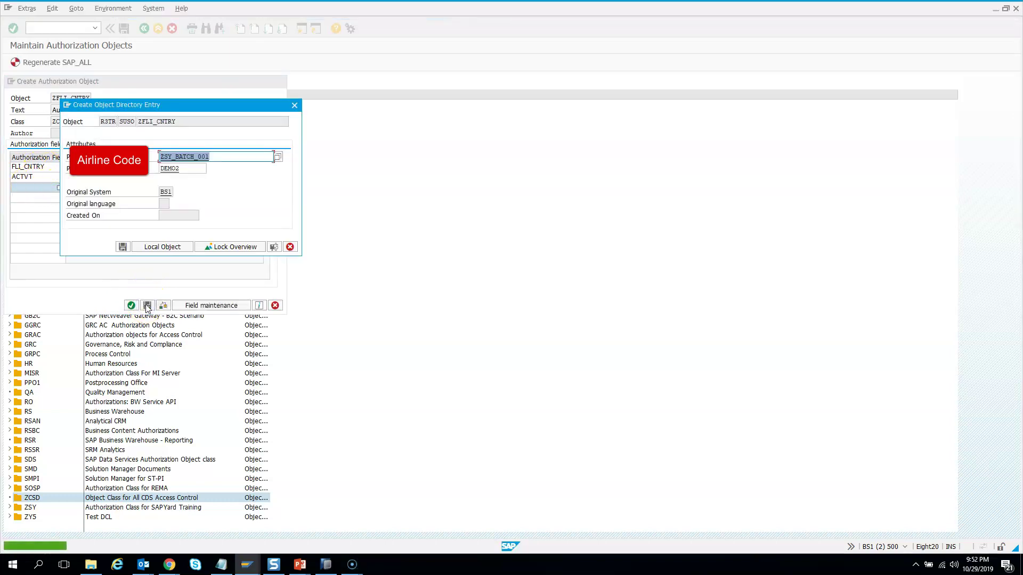
{"action": "left_click", "coordinate": [123, 247]}
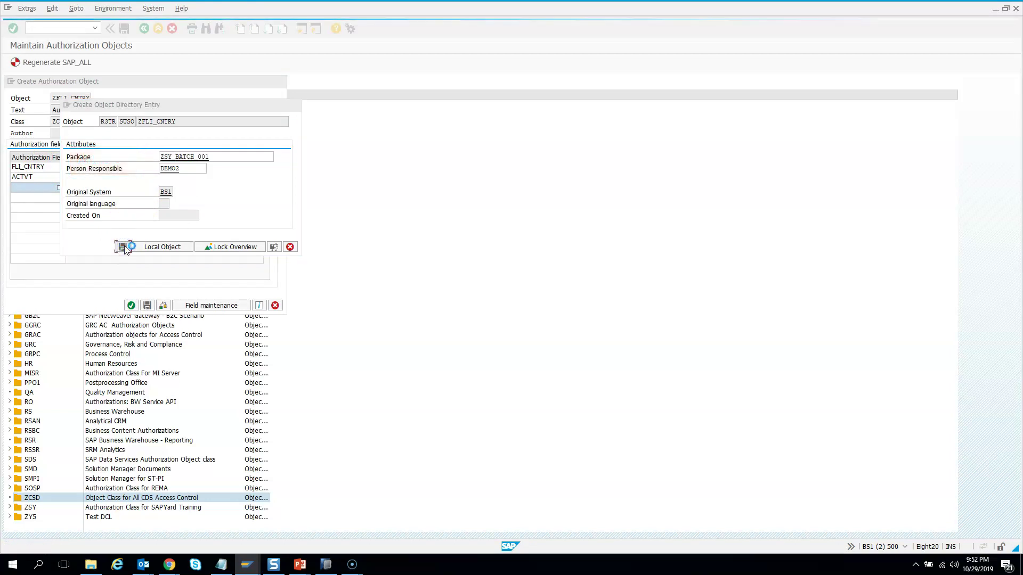
{"action": "left_click", "coordinate": [128, 176]}
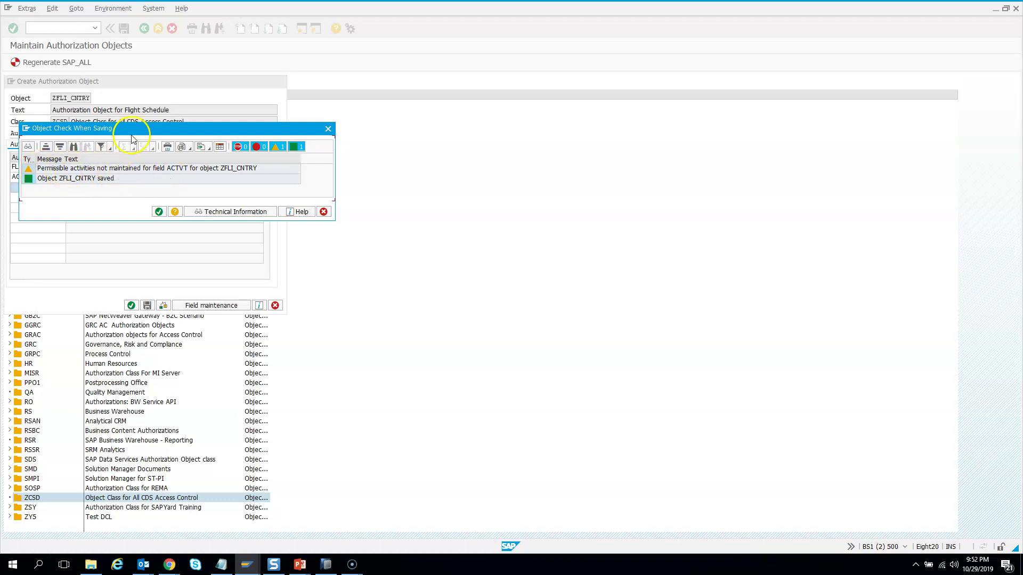
{"action": "left_click_drag", "start_coordinate": [134, 130], "coordinate": [359, 122]}
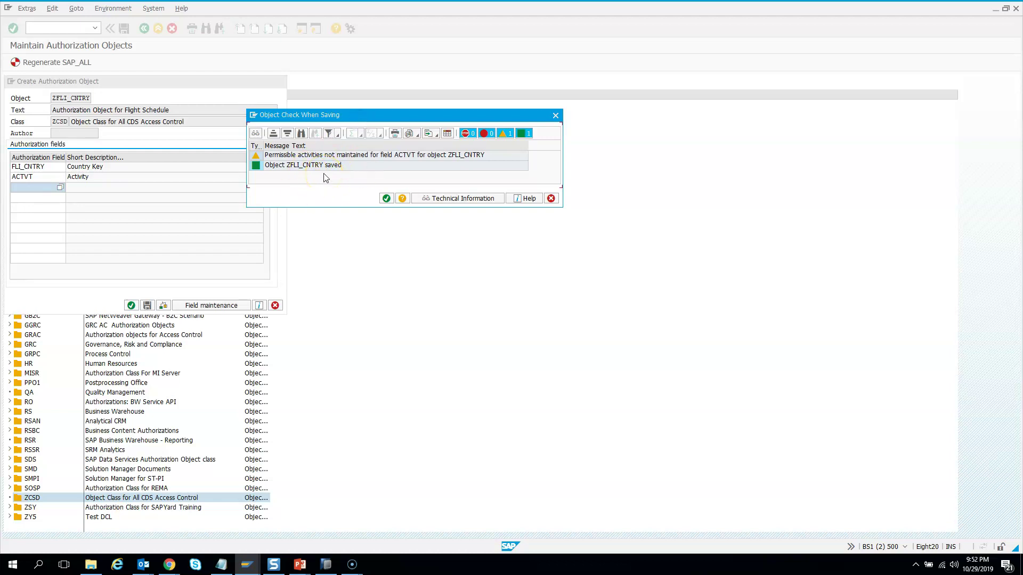
{"action": "left_click", "coordinate": [386, 200]}
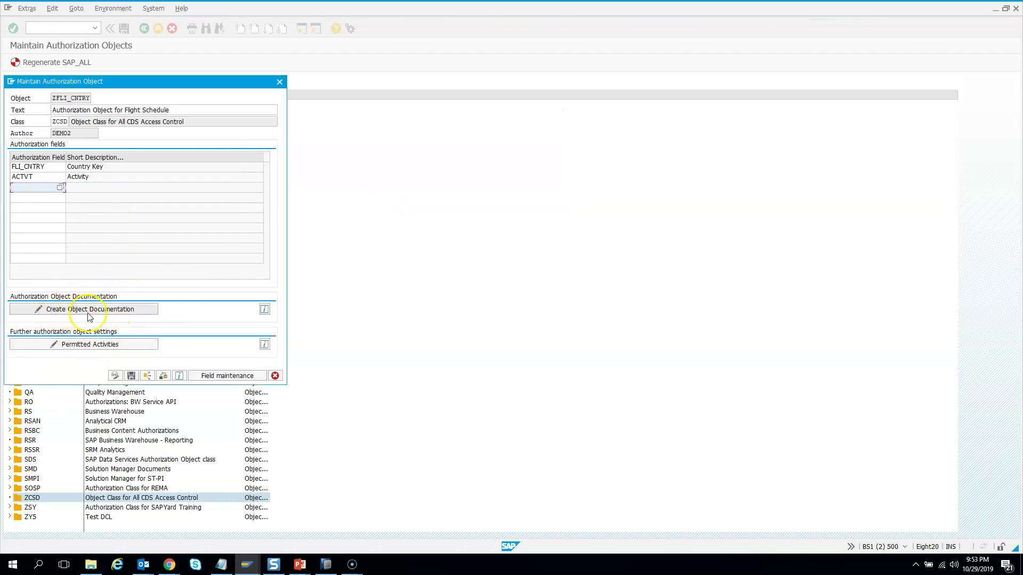
- Limit ACTVT's permitted activities to 03 Display and save ZFLI_CNTRY
{"action": "left_click", "coordinate": [87, 348]}
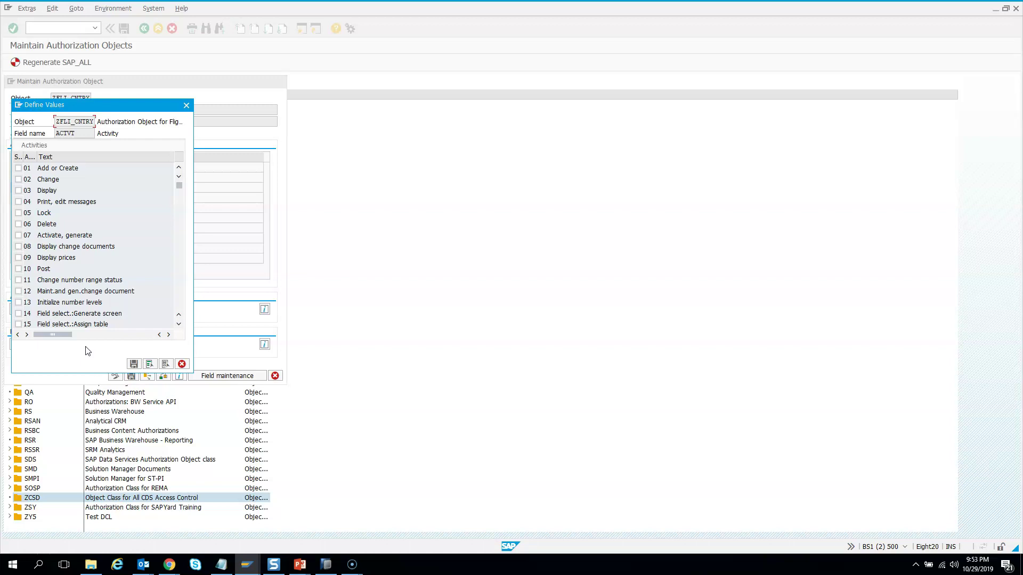
{"action": "left_click", "coordinate": [19, 191]}
{"action": "left_click", "coordinate": [134, 364]}
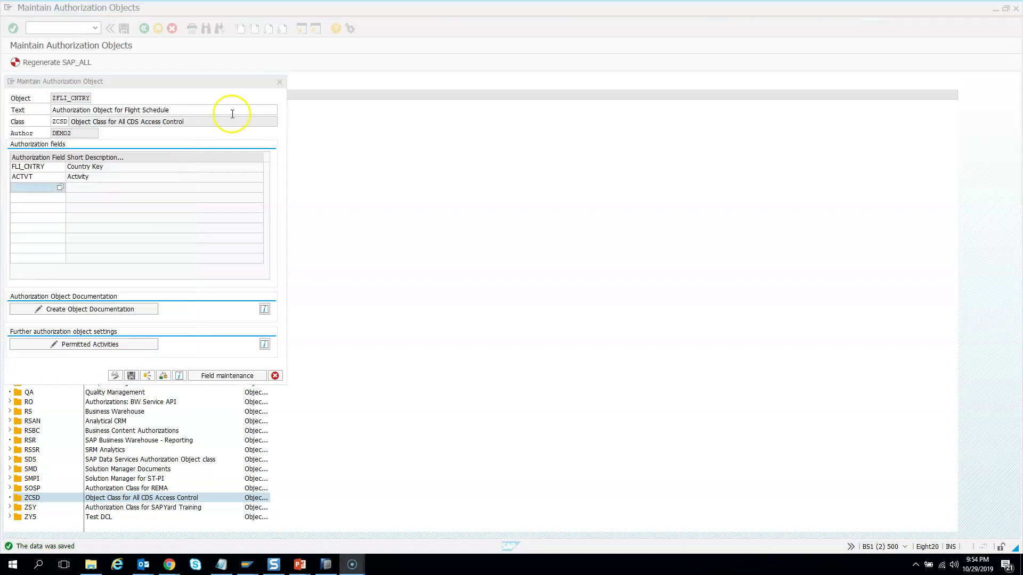
{"action": "left_click", "coordinate": [131, 376]}
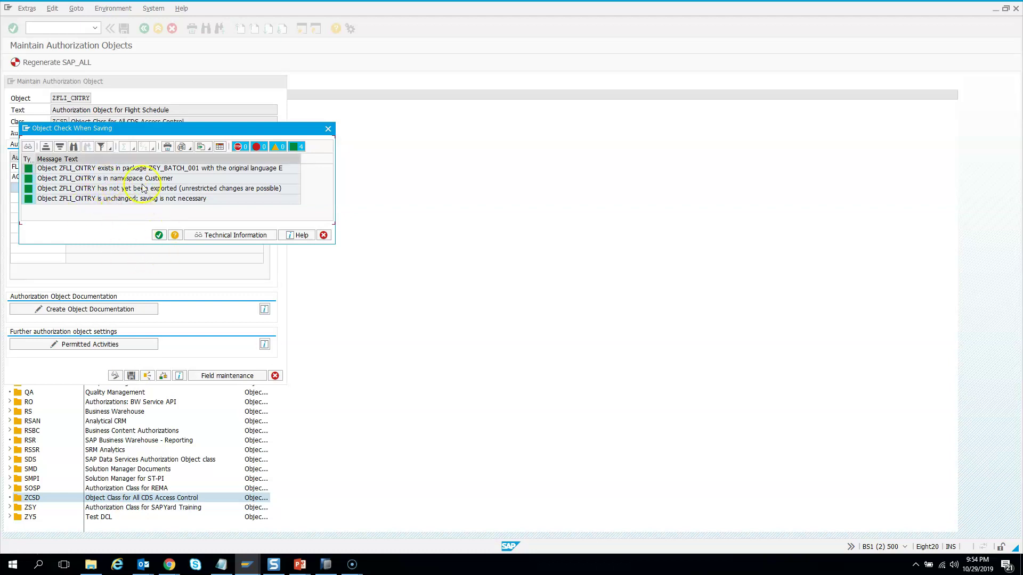
- Acknowledge the save check messages, switch ZFLI_CNTRY to display-only mode, and close its window
{"action": "left_click", "coordinate": [159, 235]}
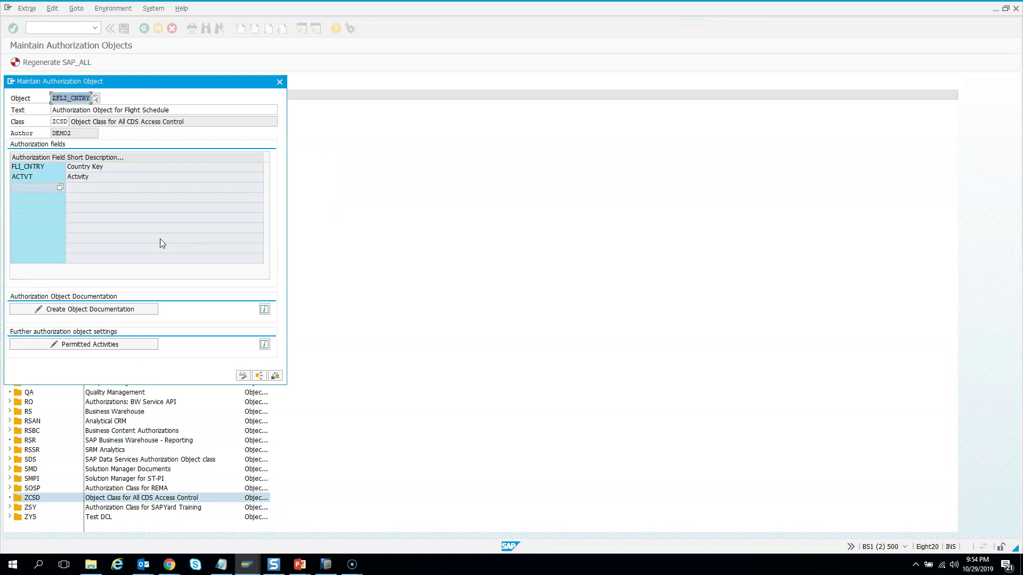
{"action": "left_click", "coordinate": [276, 377]}
{"action": "left_click", "coordinate": [242, 377]}
{"action": "left_click", "coordinate": [281, 83]}
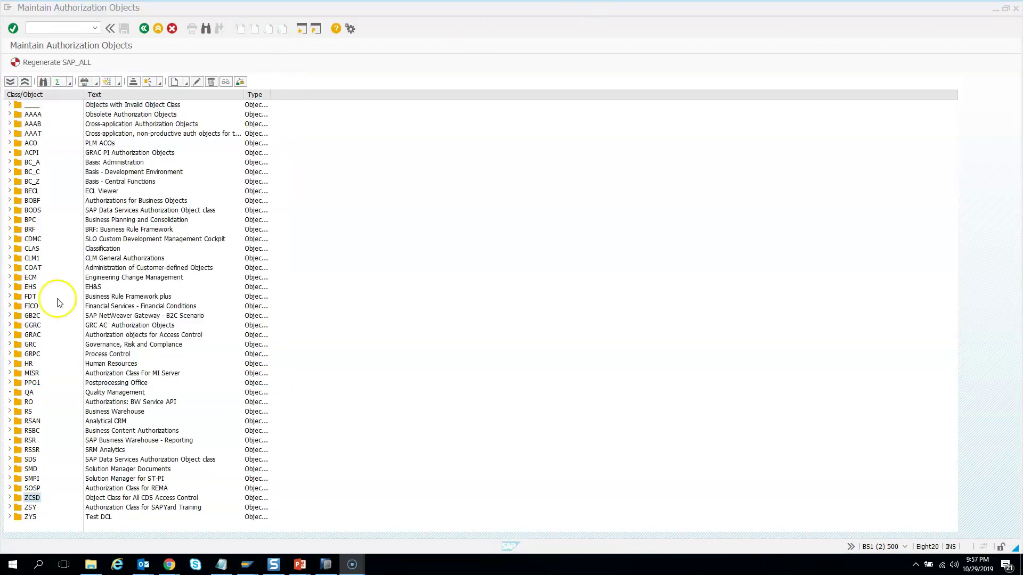
- Expand class ZCSD and open authorization object ZFLI_CNTRY for display
{"action": "double_click", "coordinate": [29, 498]}
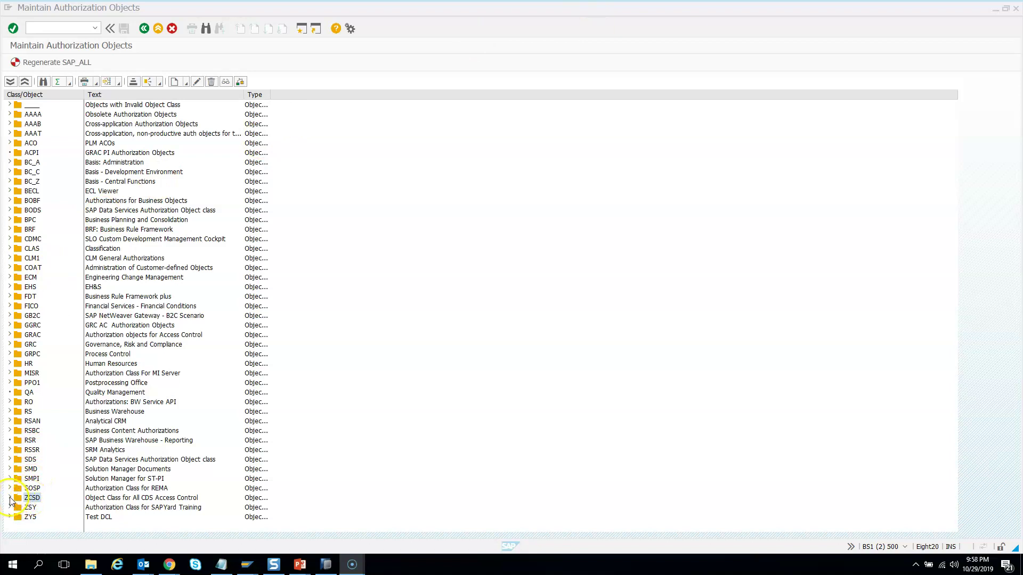
{"action": "left_click", "coordinate": [44, 509]}
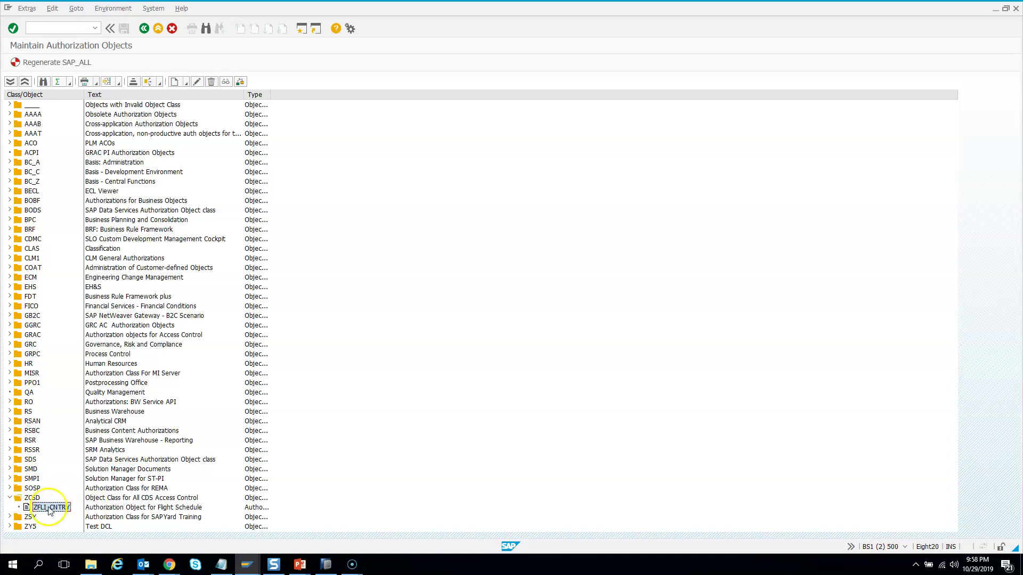
{"action": "double_click", "coordinate": [47, 509]}
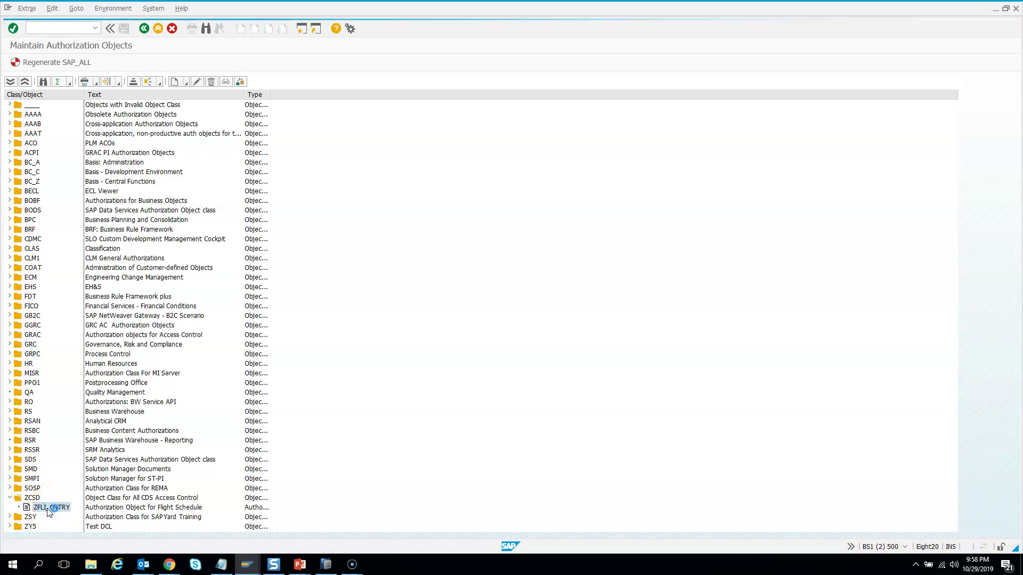
- Check that the ACTVT field's permitted activities list only 03 Display, then close the list
{"action": "left_click", "coordinate": [33, 169]}
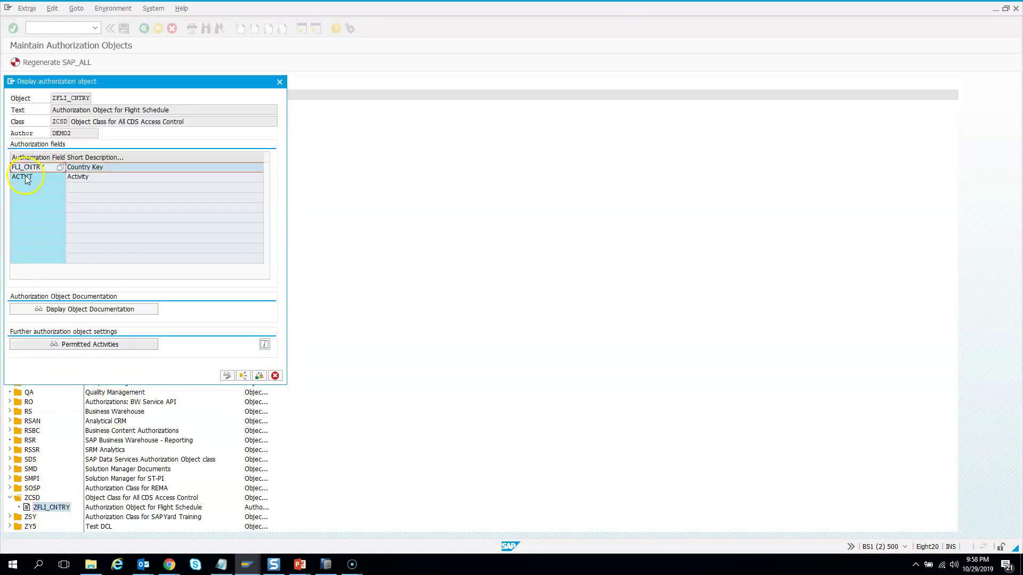
{"action": "left_click", "coordinate": [27, 177]}
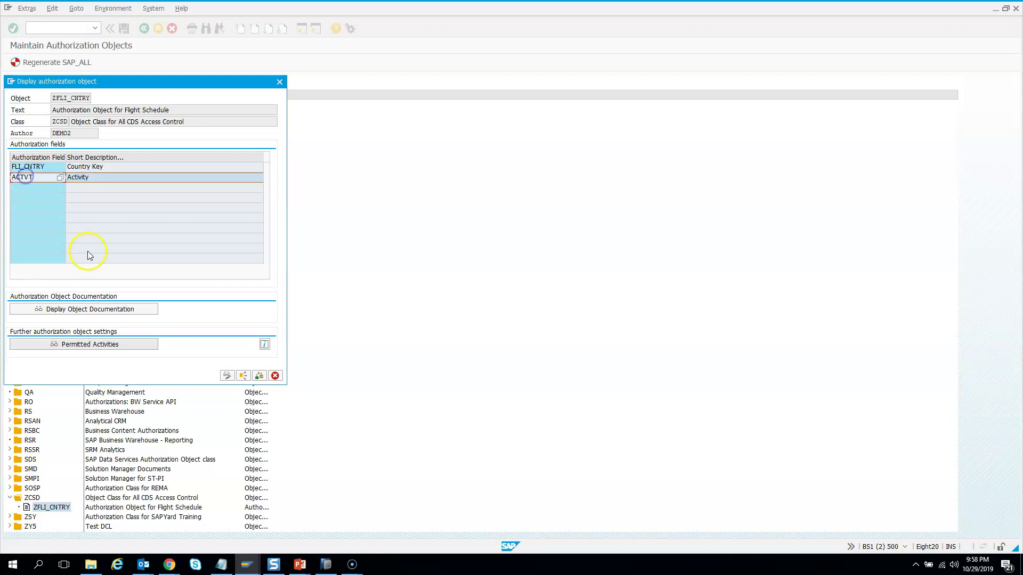
{"action": "left_click", "coordinate": [98, 348]}
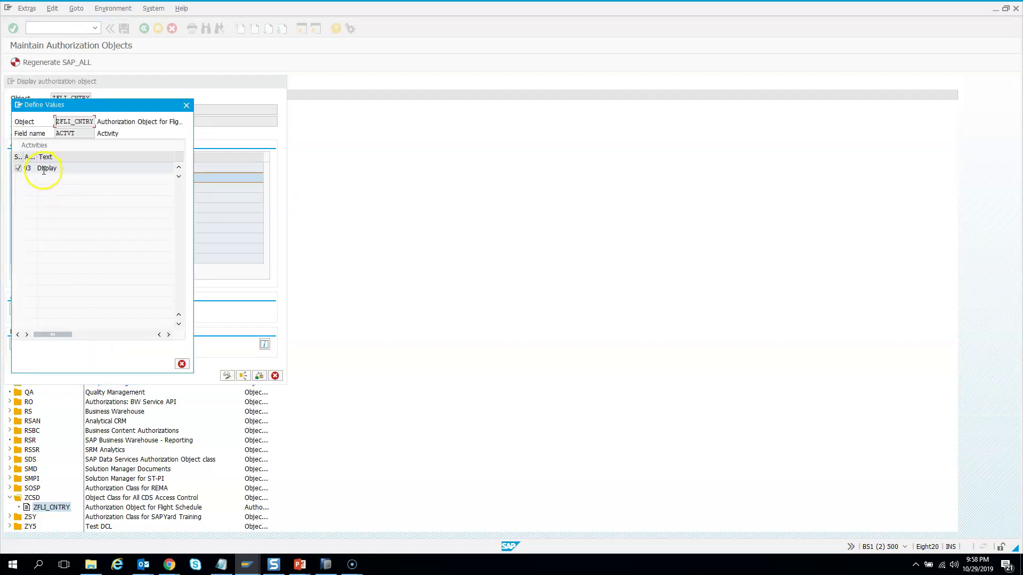
{"action": "left_click", "coordinate": [181, 365]}
{"action": "left_click", "coordinate": [300, 566]}
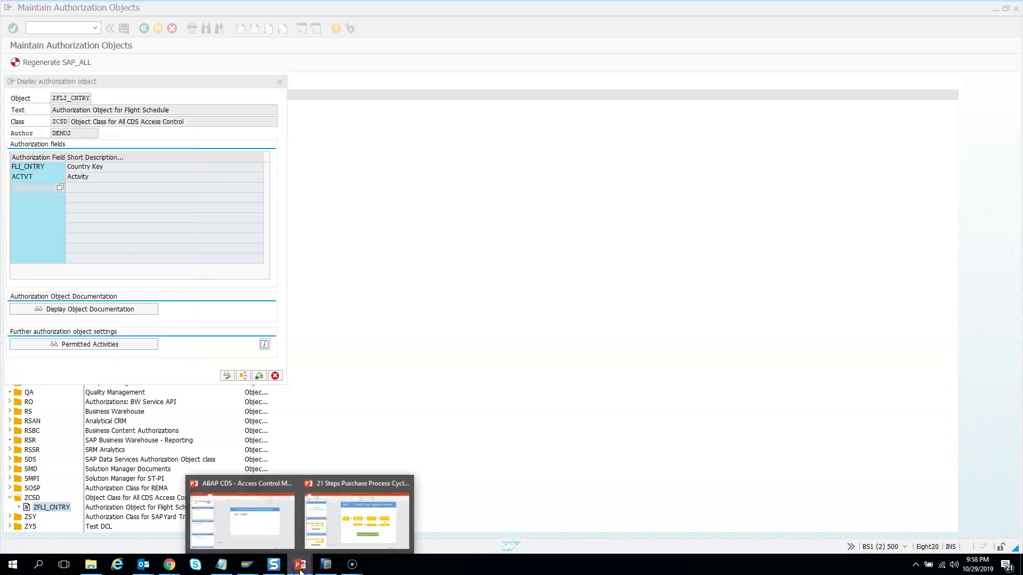
{"action": "left_click", "coordinate": [260, 517]}
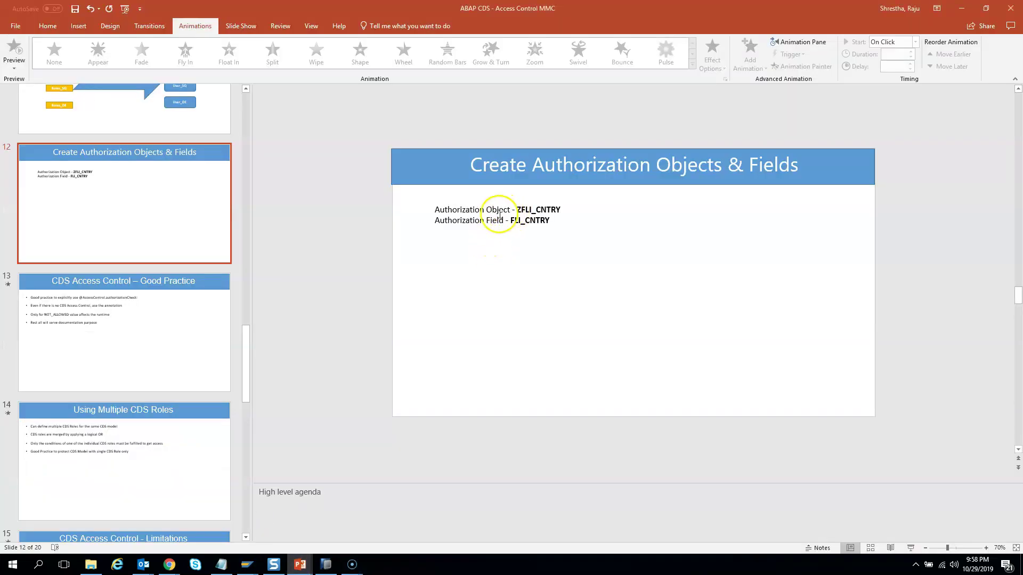
{"action": "left_click_drag", "start_coordinate": [557, 221], "coordinate": [436, 209]}
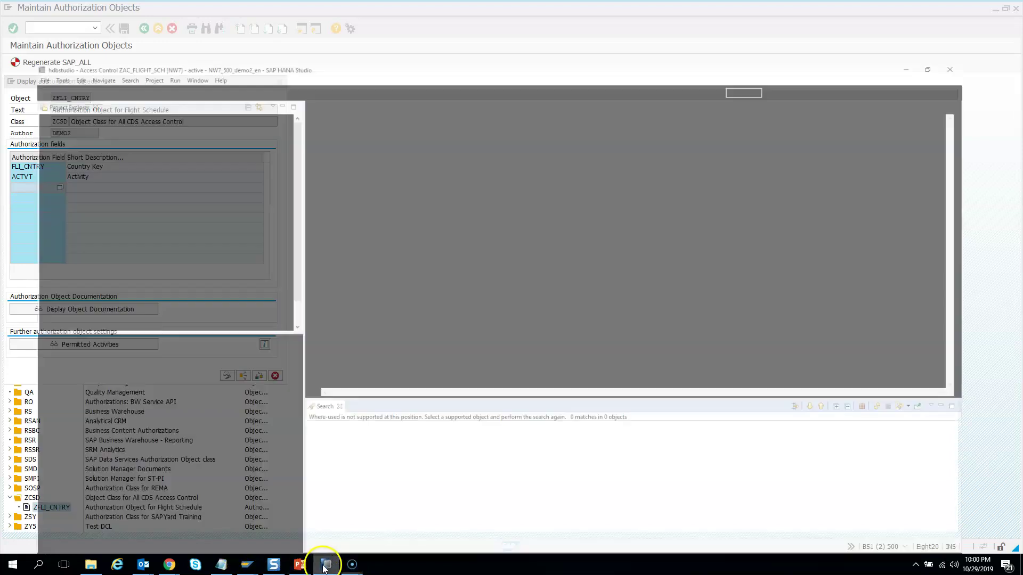
- Switch to HANA Studio and review the ZAC_FLIGHT_SCH condition restricting carrid to 'SQ'
{"action": "left_click", "coordinate": [326, 564]}
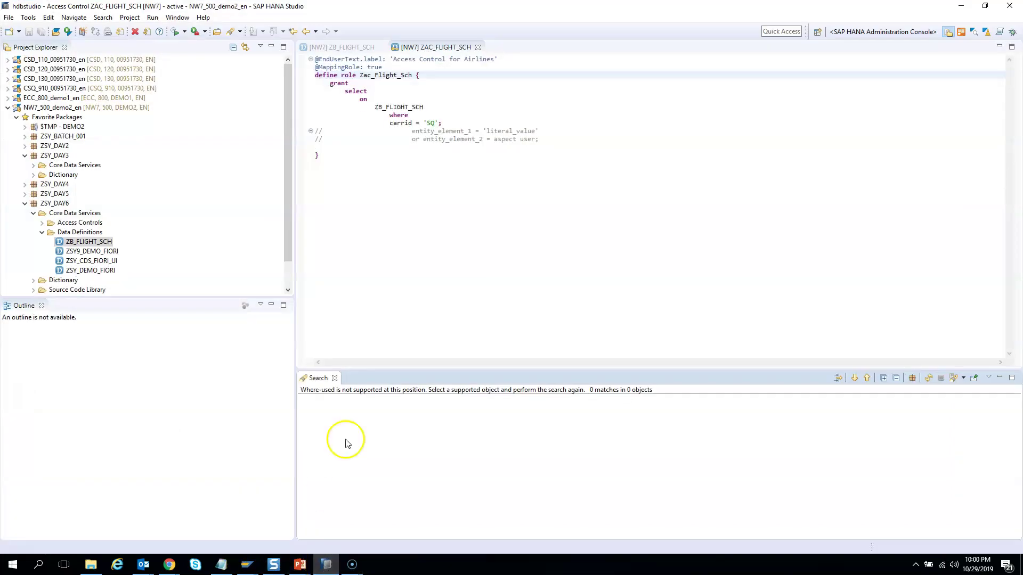
{"action": "left_click_drag", "start_coordinate": [438, 123], "coordinate": [407, 125]}
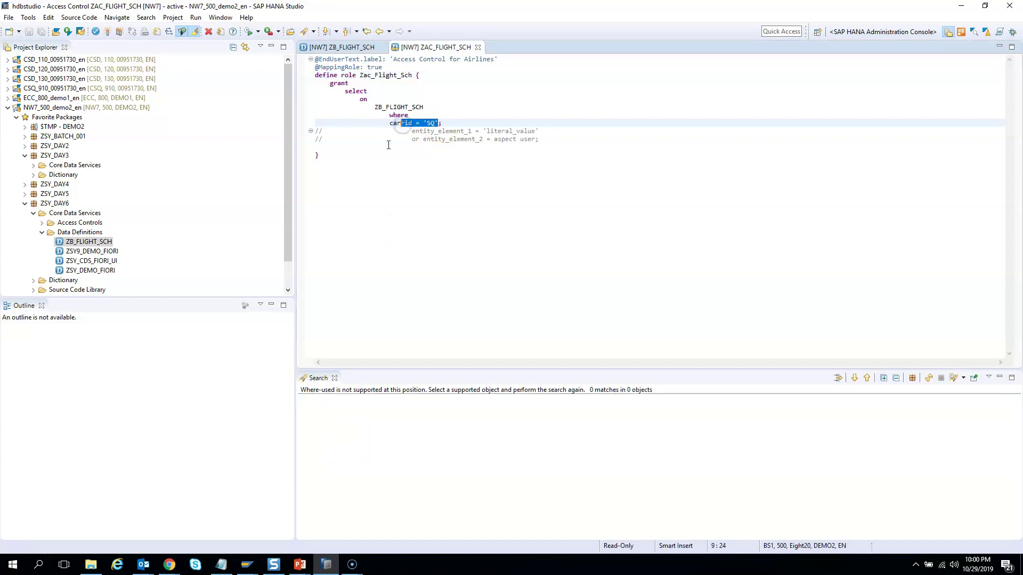
{"action": "left_click", "coordinate": [449, 124]}
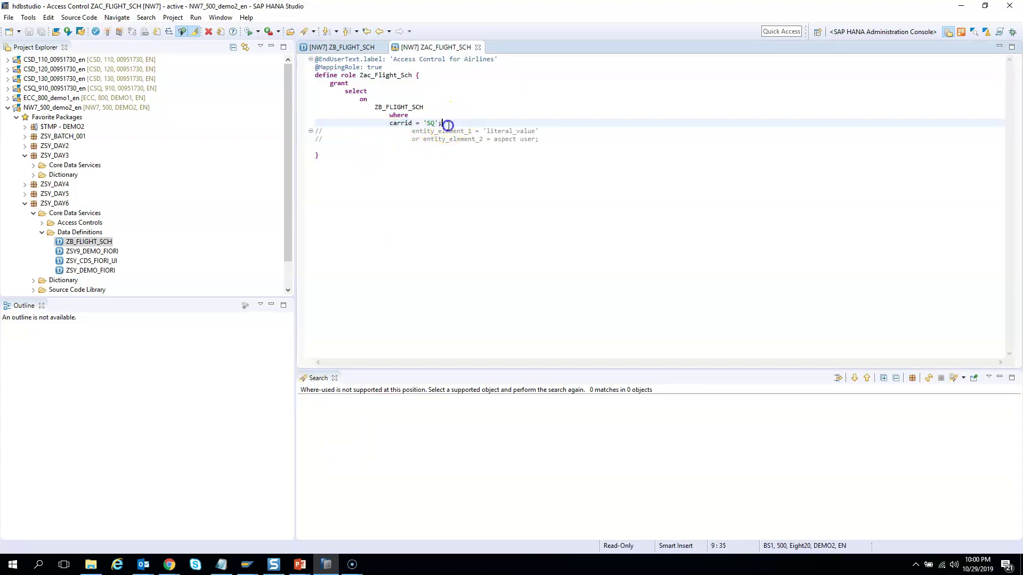